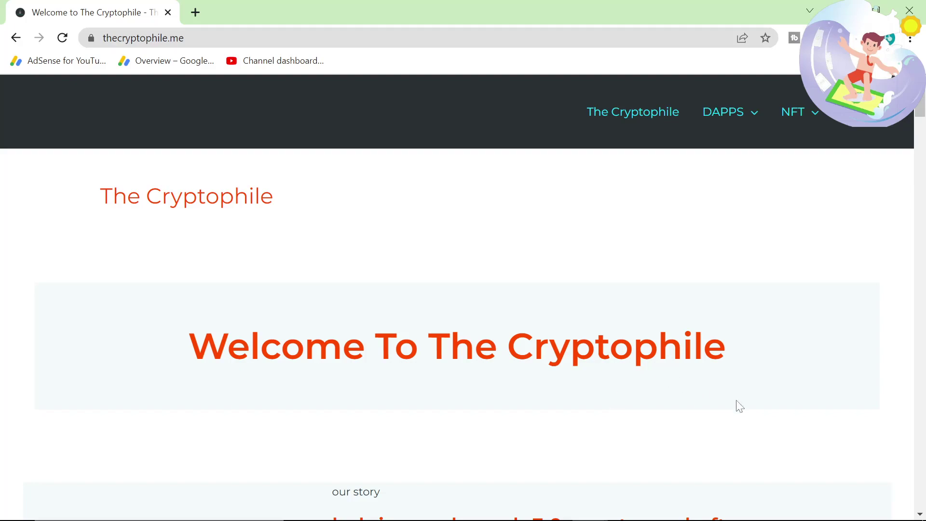
# Step: Scroll through The Cryptophile homepage's story section and latest news articles
pyautogui.scroll(-2, 812, 366)
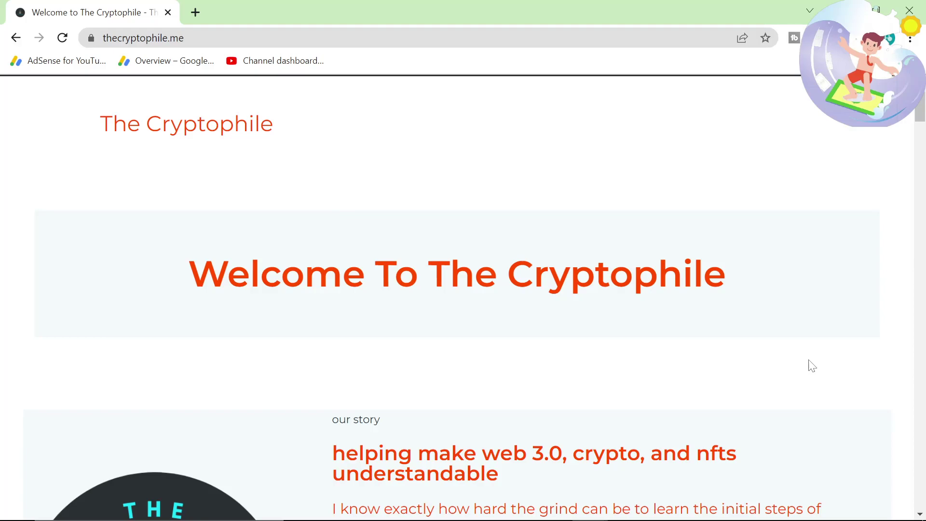
pyautogui.scroll(-3, 585, 331)
pyautogui.scroll(1, 585, 331)
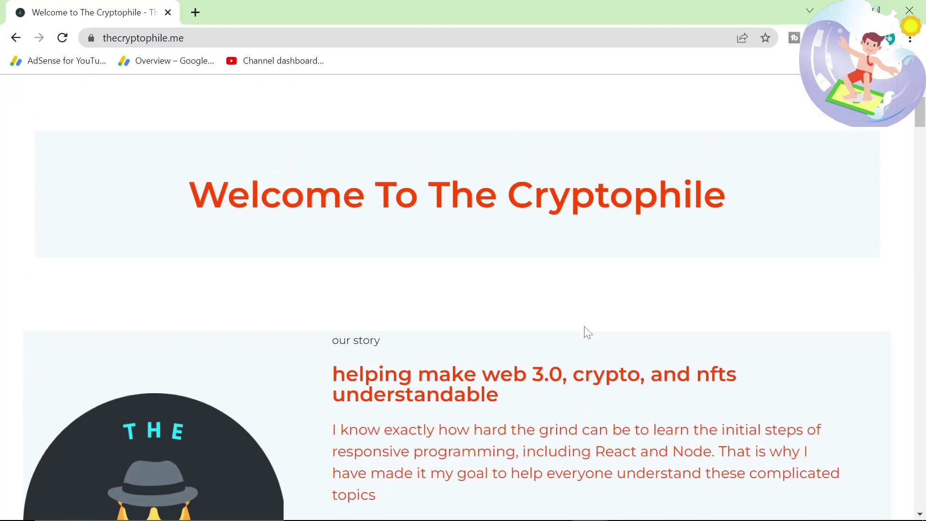
pyautogui.scroll(-4, 585, 331)
pyautogui.scroll(-1, 585, 331)
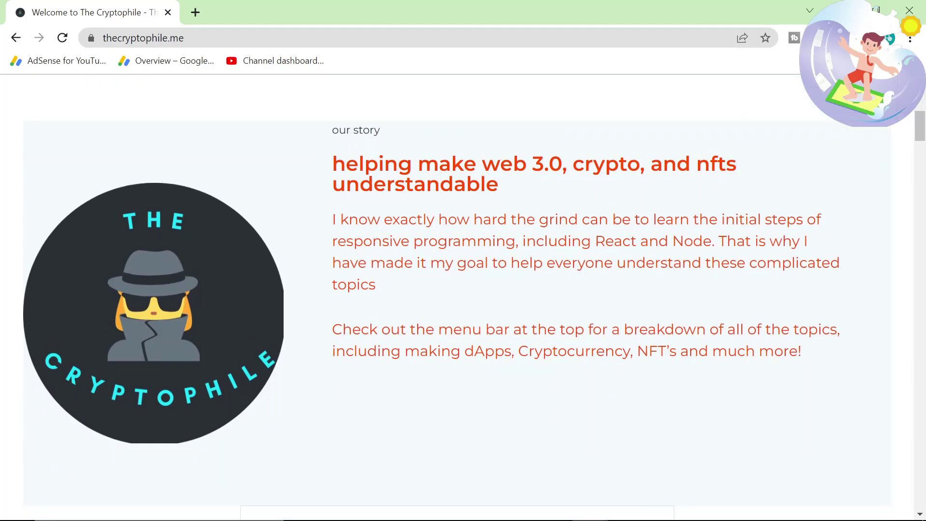
pyautogui.scroll(-15, 581, 334)
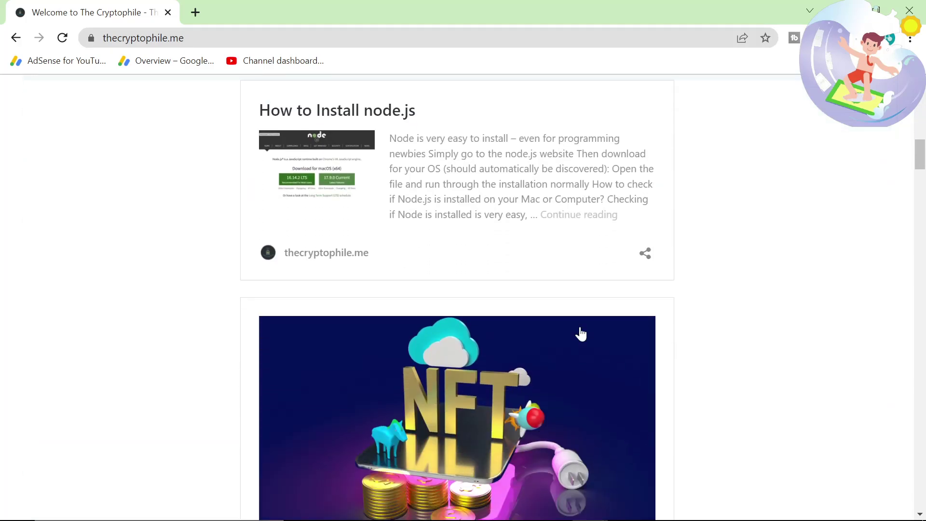
pyautogui.scroll(-5, 581, 333)
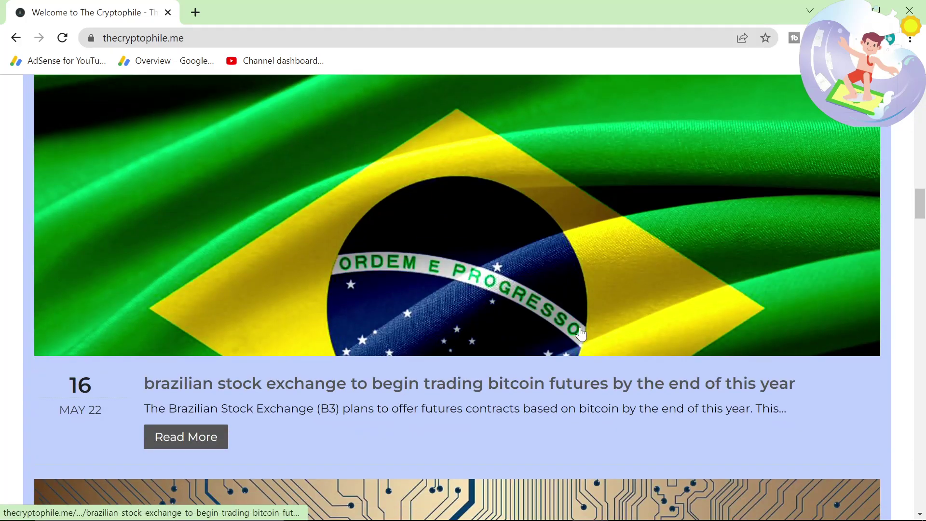
pyautogui.scroll(-20, 581, 334)
pyautogui.scroll(20, 581, 334)
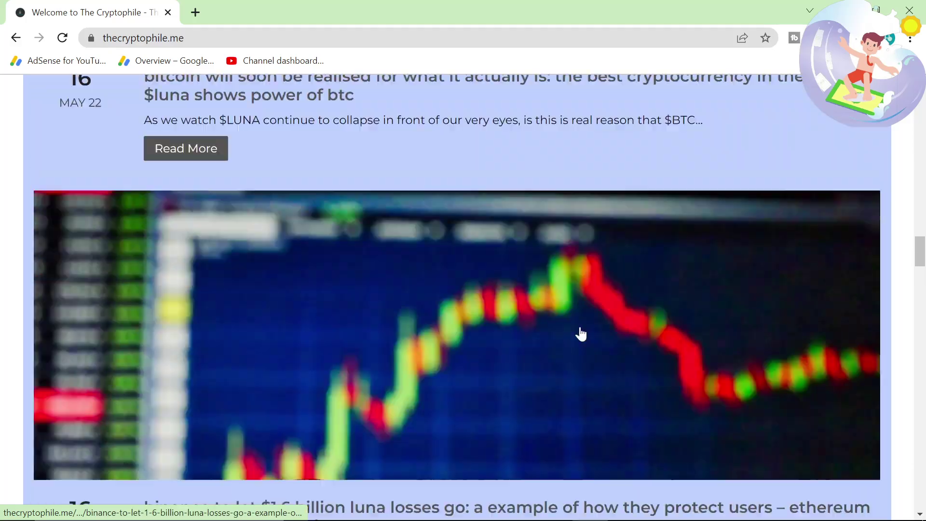
pyautogui.scroll(15, 581, 334)
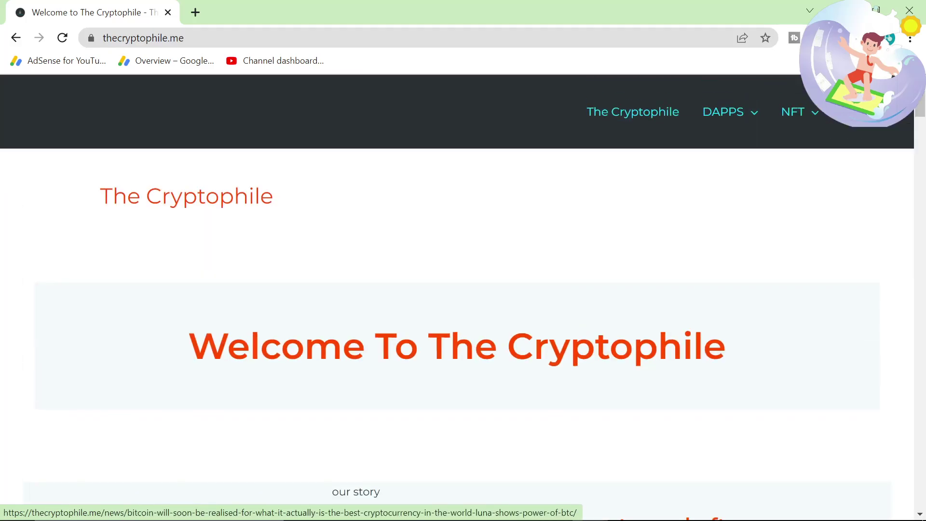
# Step: Zoom The Cryptophile homepage out to 80%
pyautogui.moveTo(736, 110)
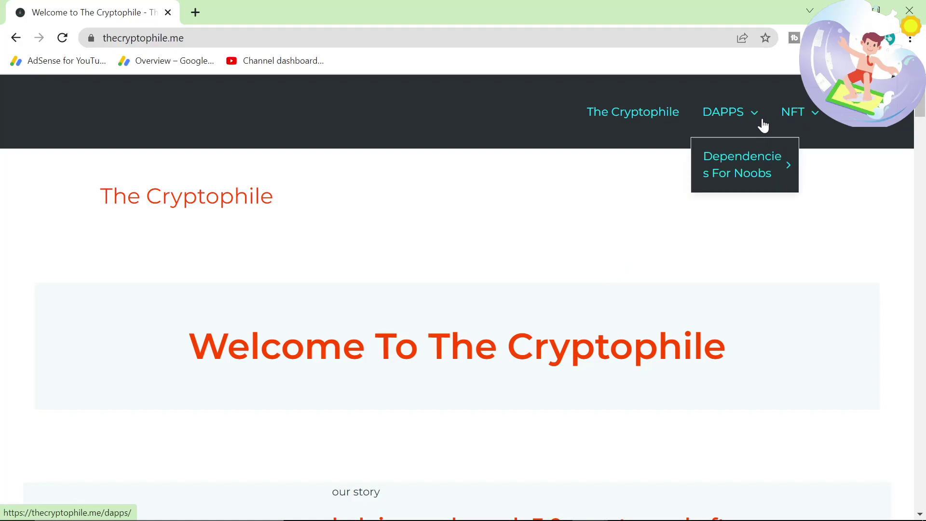
pyautogui.moveTo(812, 141)
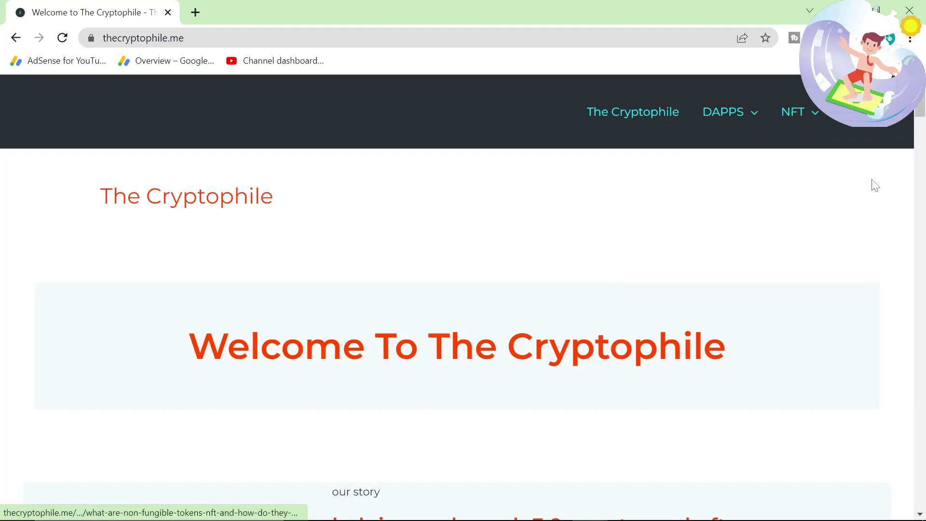
pyautogui.hotkey('ctrl', '-')
pyautogui.hotkey('ctrl', '-')
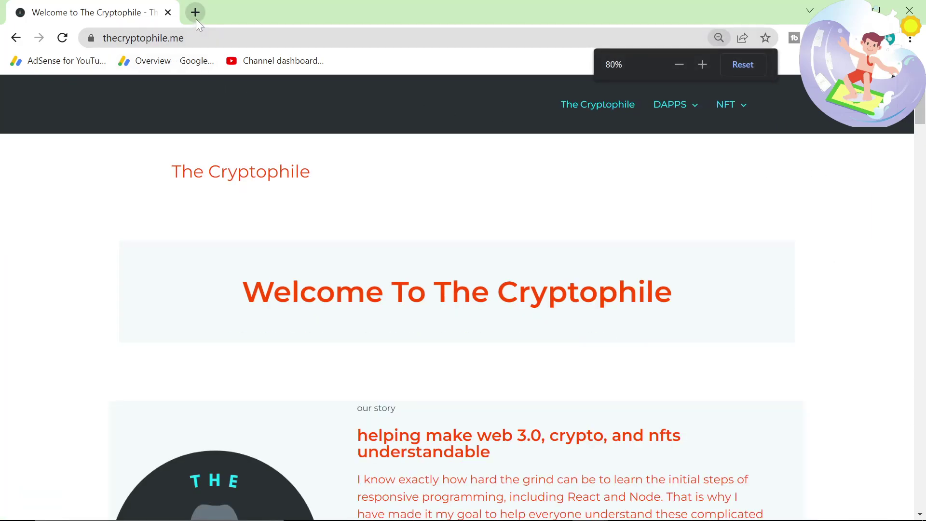
# Step: Load Google Search Console in a new tab and open the site's property
pyautogui.click(195, 19)
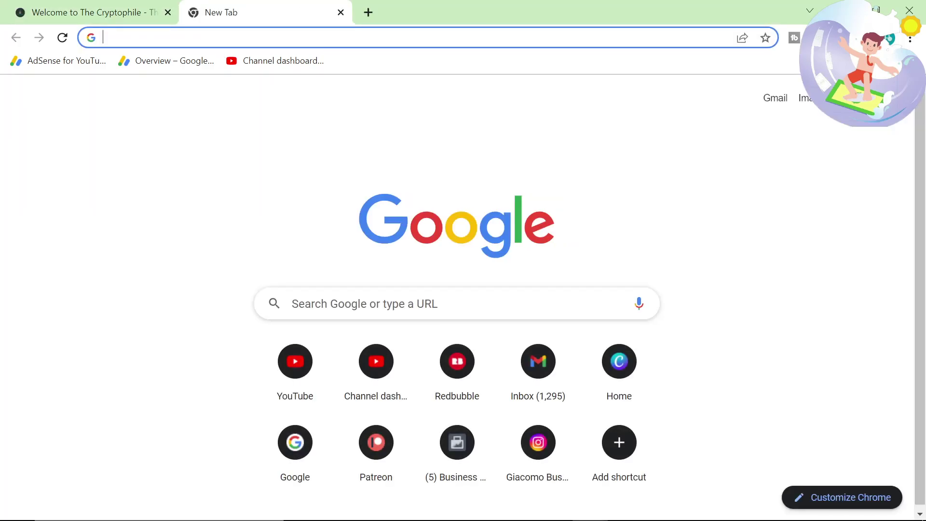
pyautogui.write('searc')
pyautogui.press('Return')
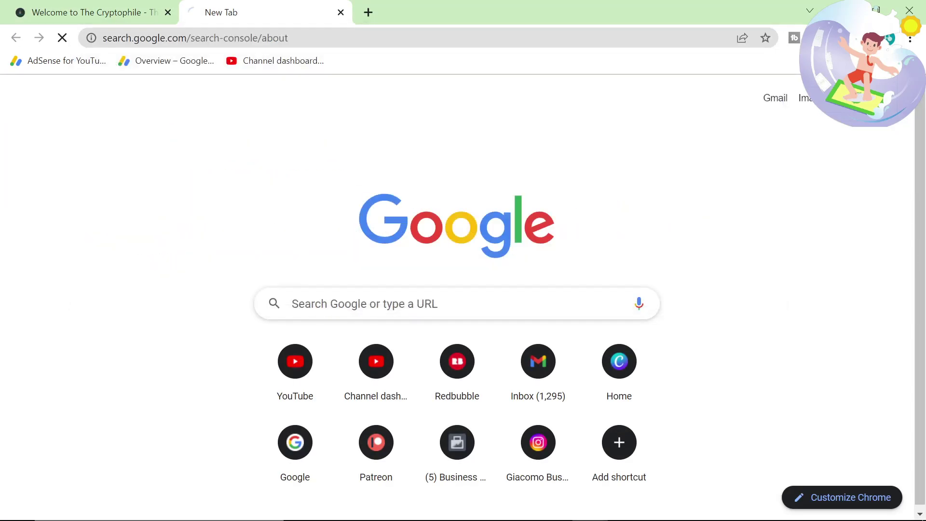
pyautogui.click(159, 394)
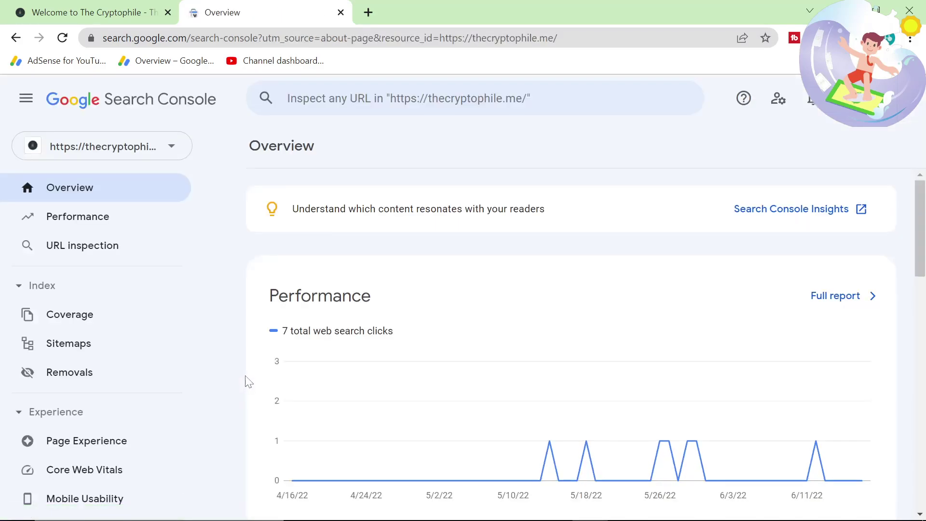
# Step: Open the Performance report and look through its clicks and impressions data
pyautogui.scroll(-2, 249, 381)
pyautogui.click(129, 226)
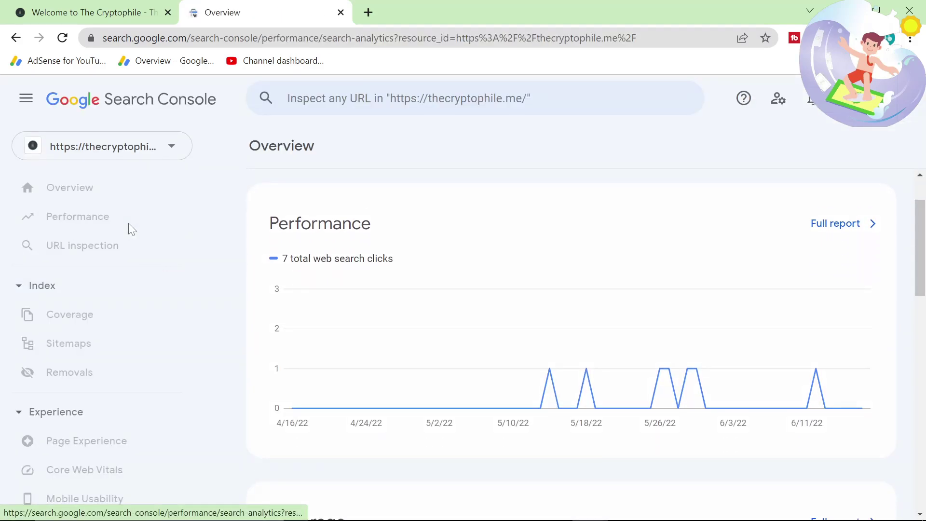
pyautogui.scroll(-2, 409, 322)
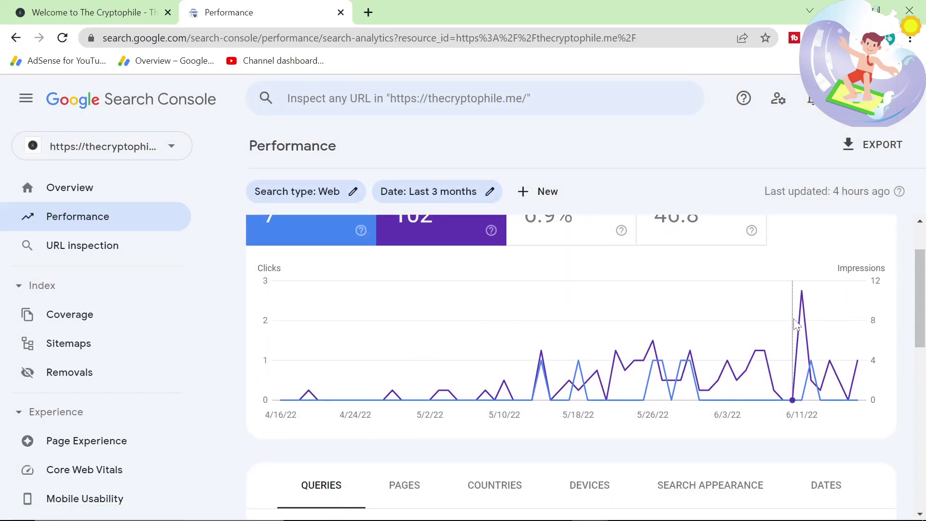
pyautogui.moveTo(802, 317)
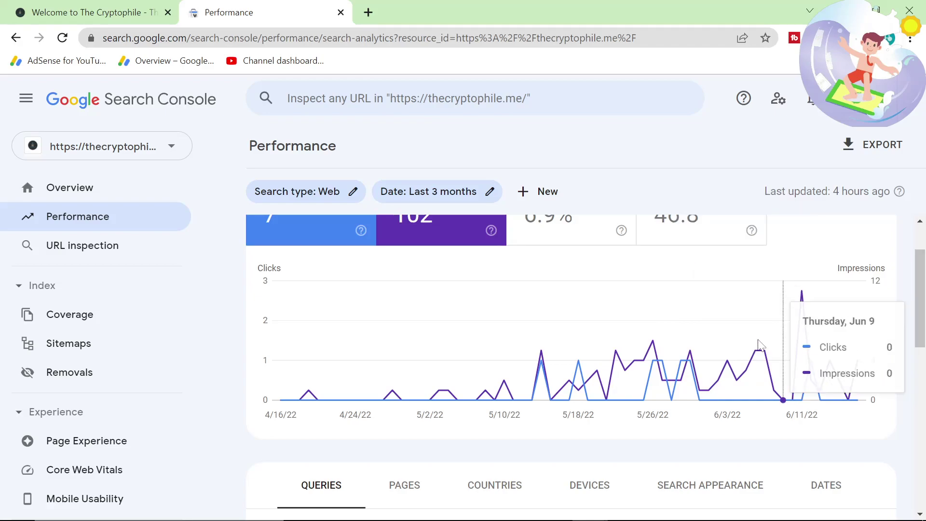
pyautogui.scroll(-1, 703, 313)
pyautogui.scroll(1, 704, 313)
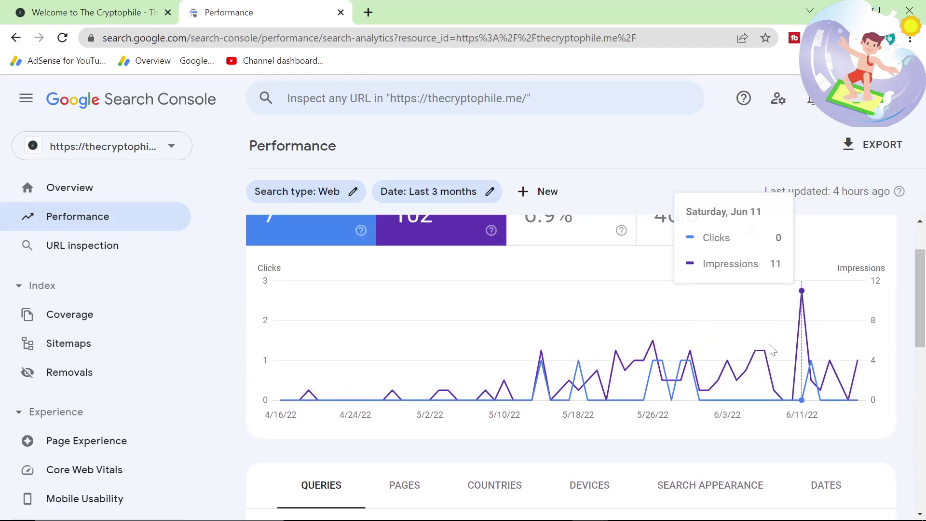
pyautogui.scroll(-5, 772, 350)
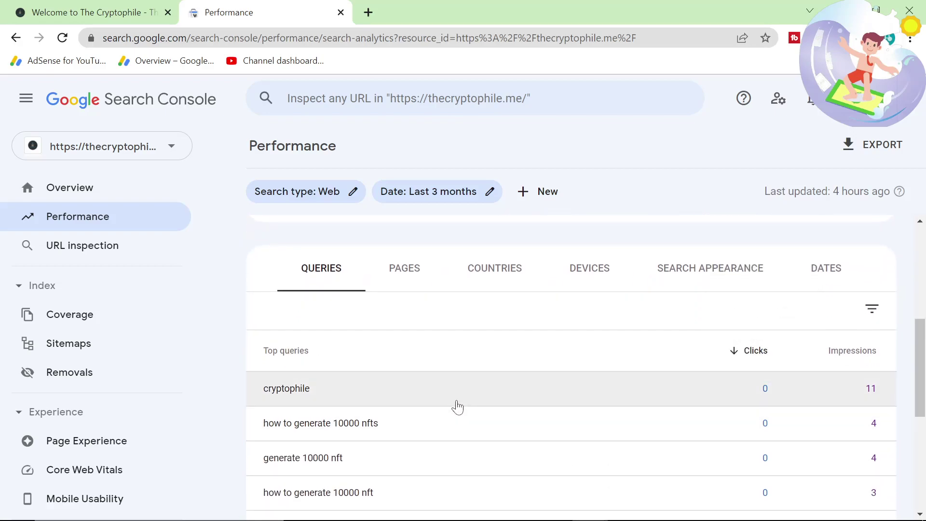
pyautogui.scroll(-1, 457, 408)
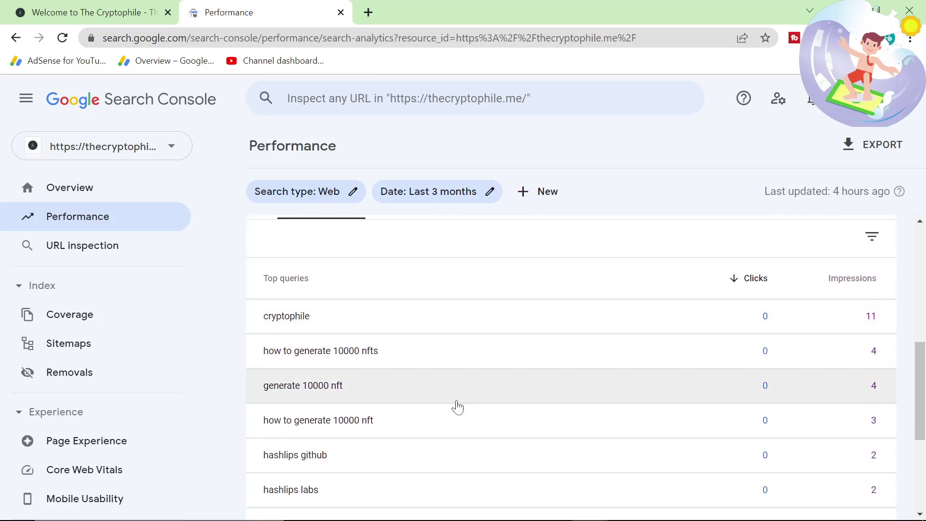
pyautogui.scroll(-1, 319, 367)
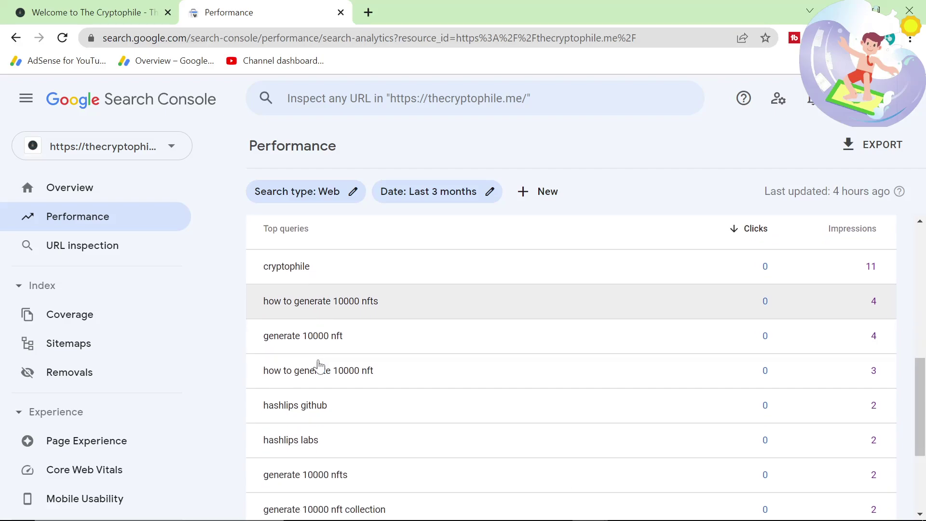
pyautogui.scroll(-1, 352, 337)
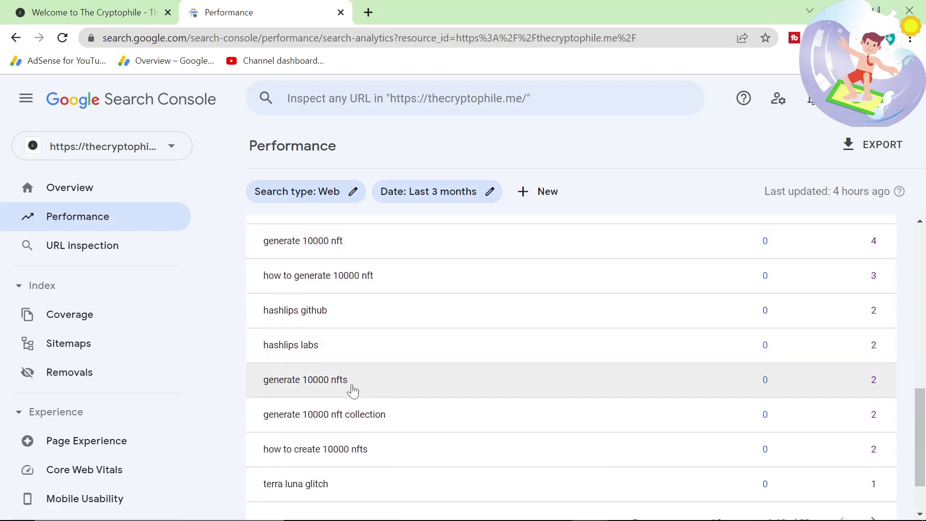
pyautogui.scroll(-1, 352, 388)
pyautogui.scroll(1, 351, 386)
pyautogui.scroll(10, 353, 390)
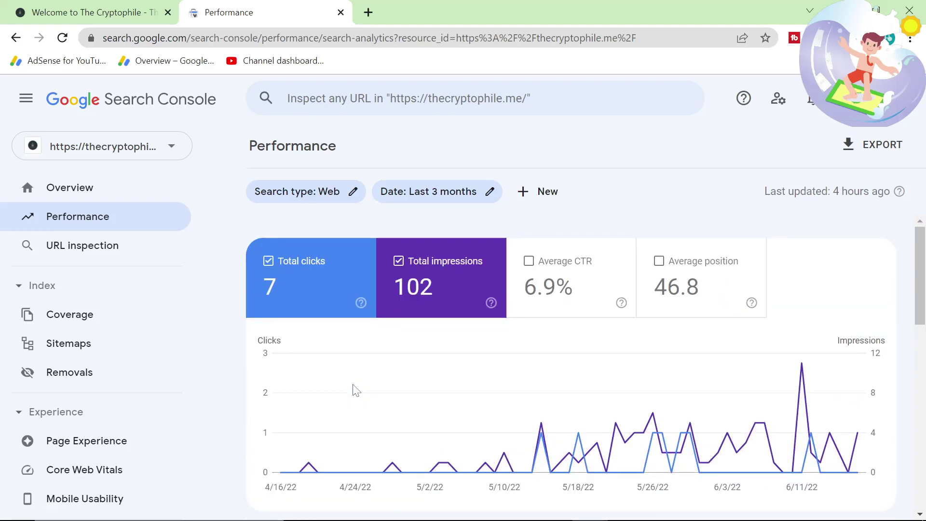
pyautogui.scroll(-2, 529, 345)
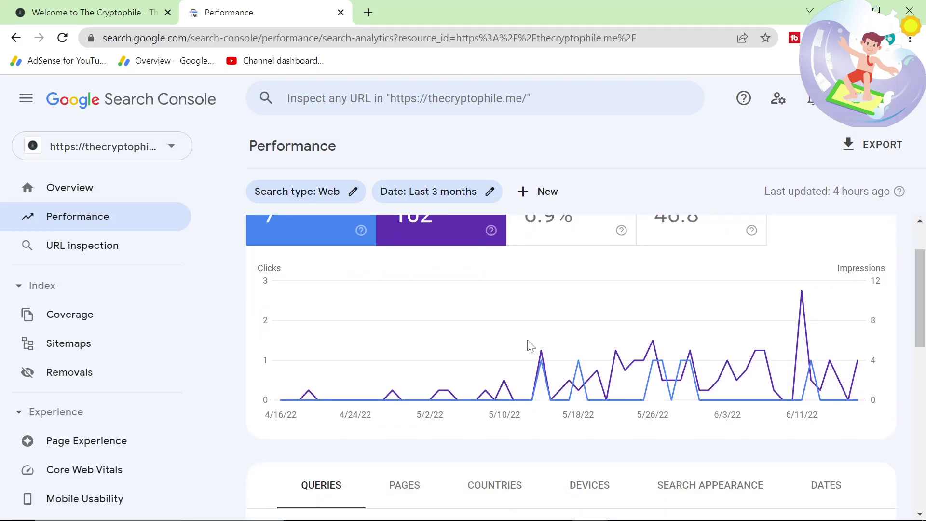
pyautogui.scroll(2, 529, 345)
# Step: Set the report to Last 6 months and read the chart's daily values (7 clicks, 102 impressions)
pyautogui.click(434, 191)
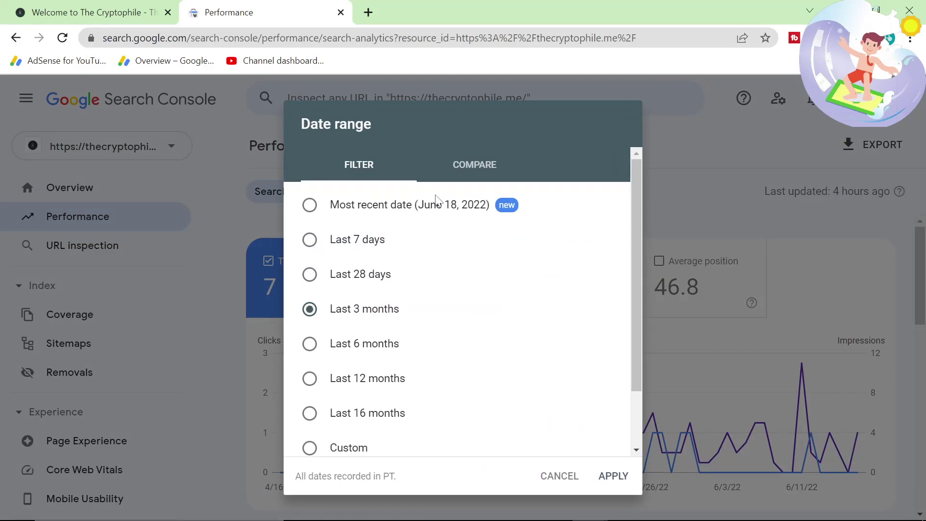
pyautogui.click(612, 490)
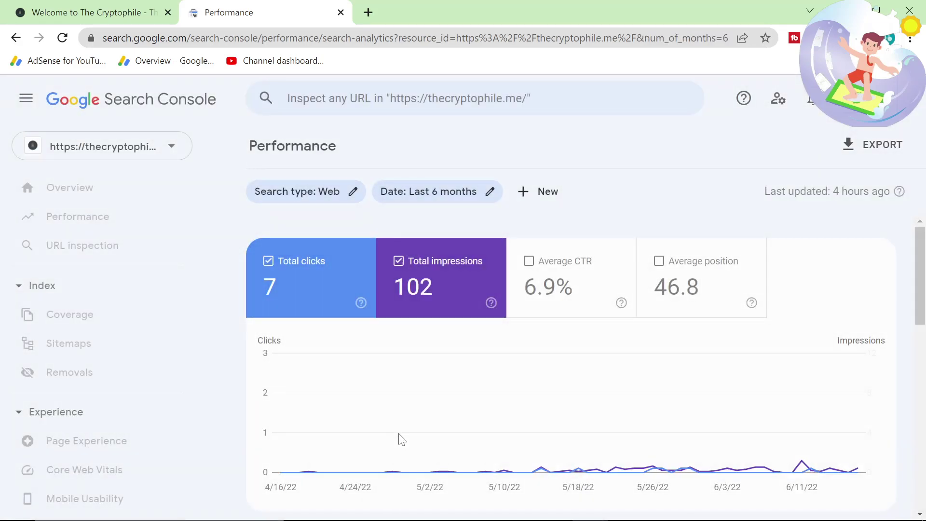
pyautogui.scroll(-2, 319, 418)
pyautogui.moveTo(309, 398)
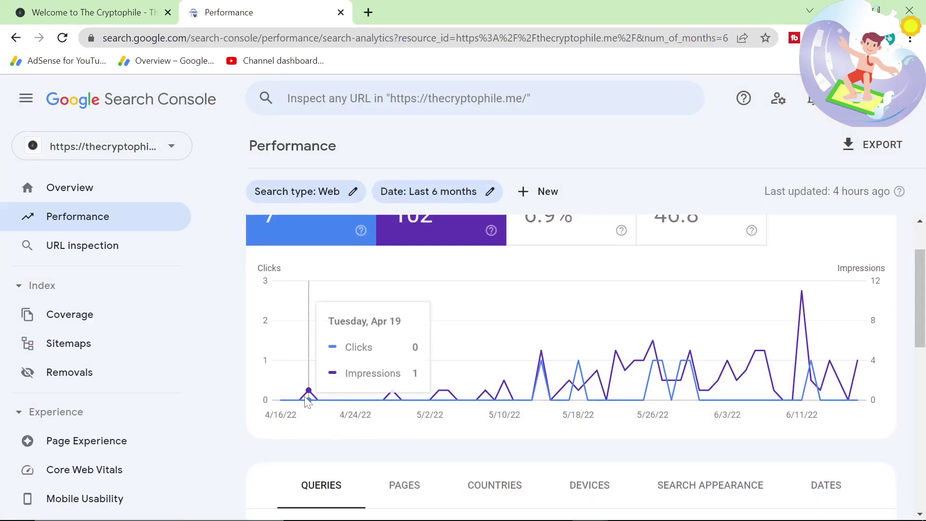
pyautogui.moveTo(283, 421); pyautogui.dragTo(253, 422)
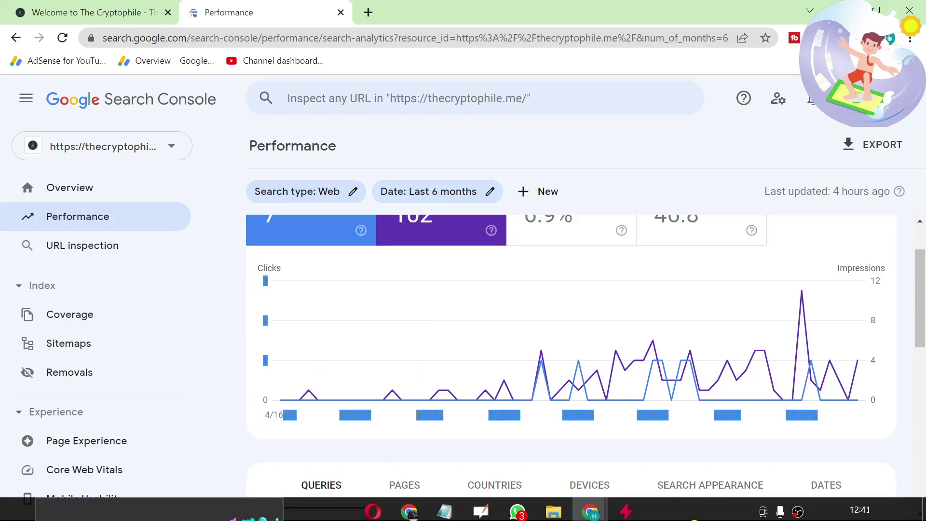
pyautogui.click(351, 427)
pyautogui.moveTo(283, 308)
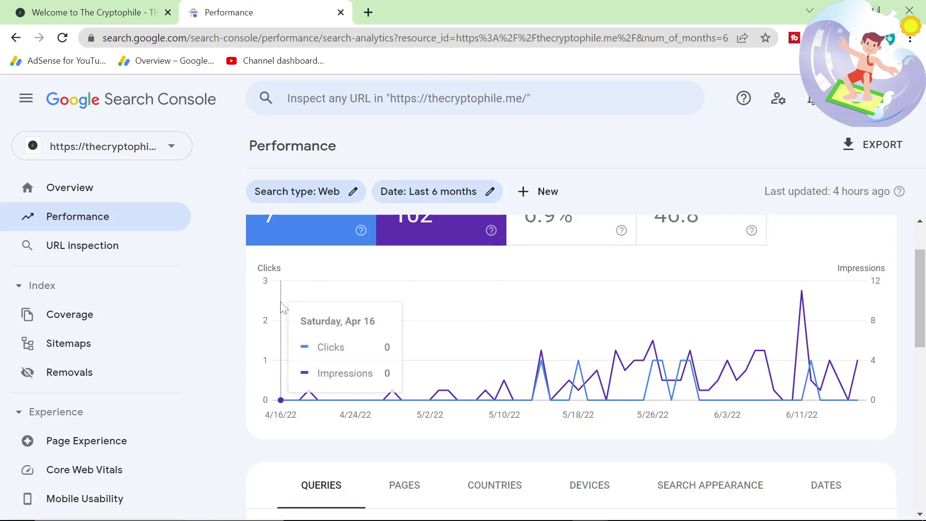
# Step: Open YouTube in a new tab and add the site's Google account, entering its password
pyautogui.click(368, 12)
pyautogui.write('youtube.com')
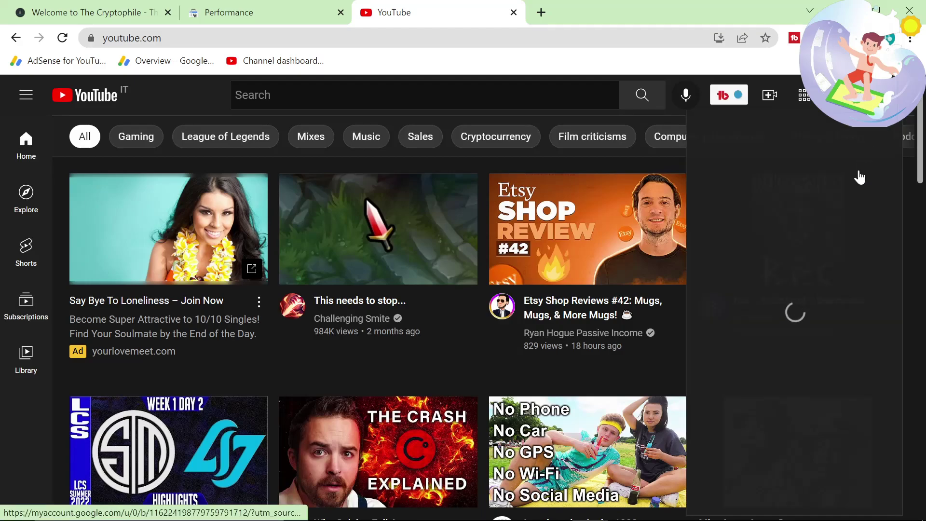
pyautogui.click(803, 244)
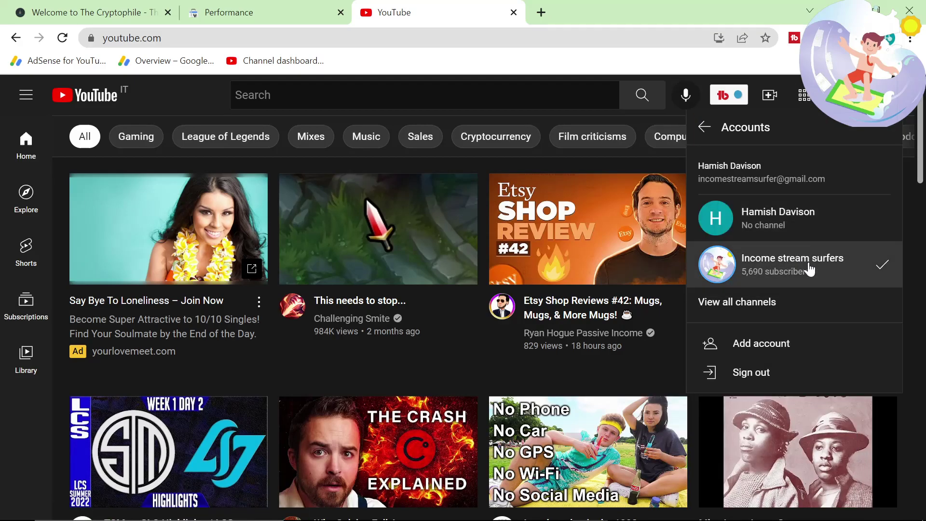
pyautogui.click(792, 343)
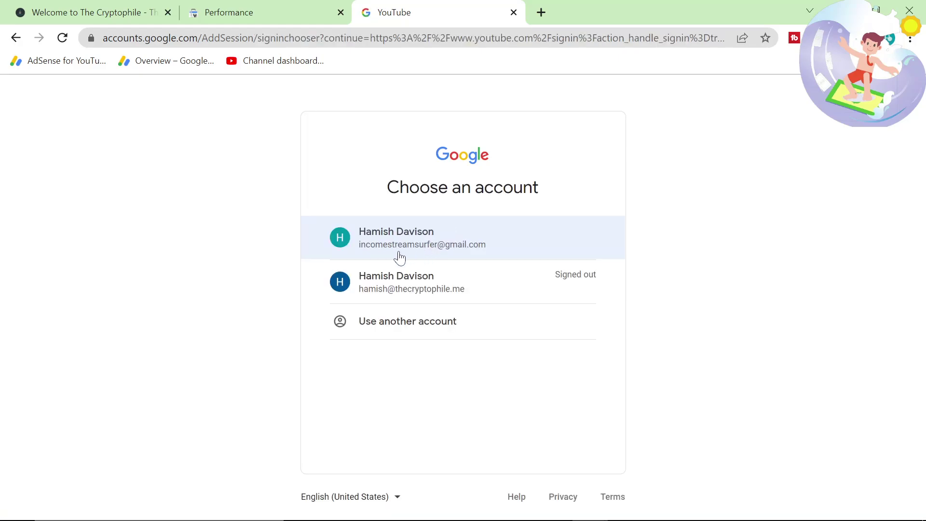
pyautogui.click(385, 291)
pyautogui.write('•')
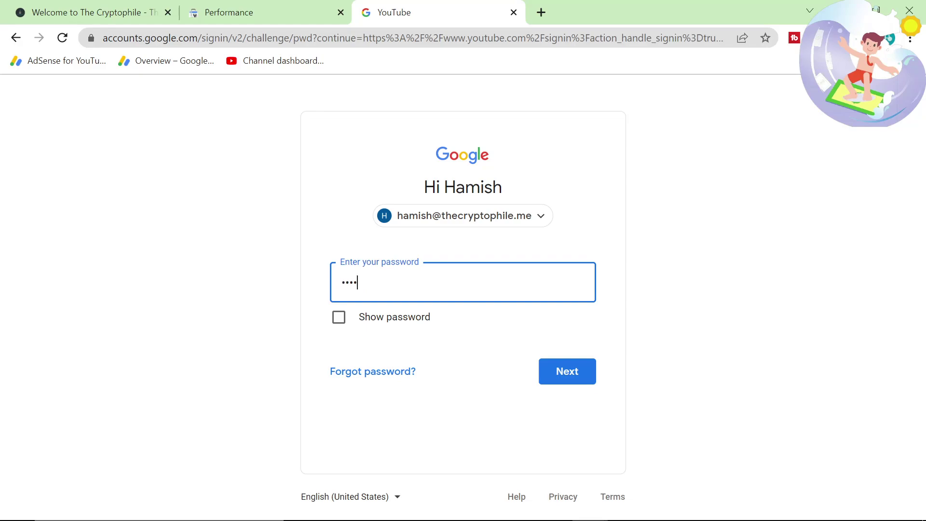
pyautogui.write('••••••••••')
pyautogui.press('Return')
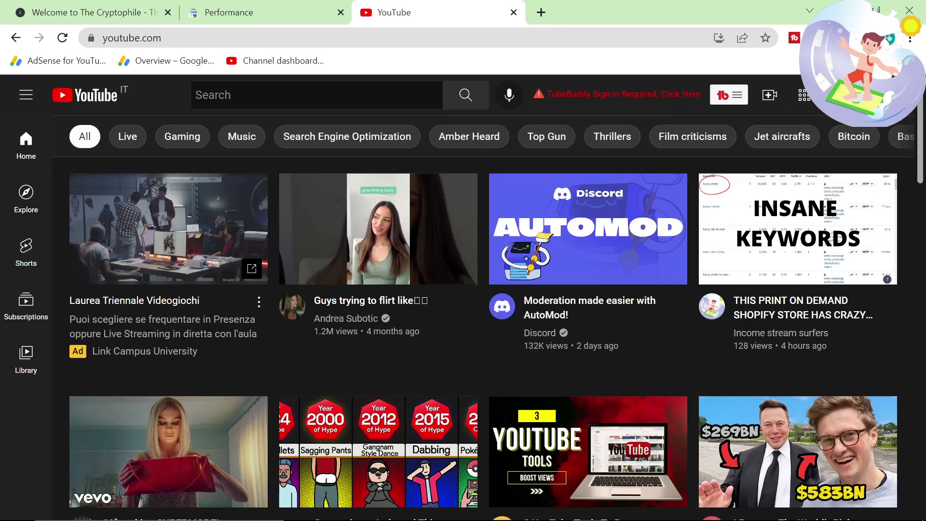
# Step: Open YouTube Studio from the account menu and view the channel analytics overview
pyautogui.click(907, 95)
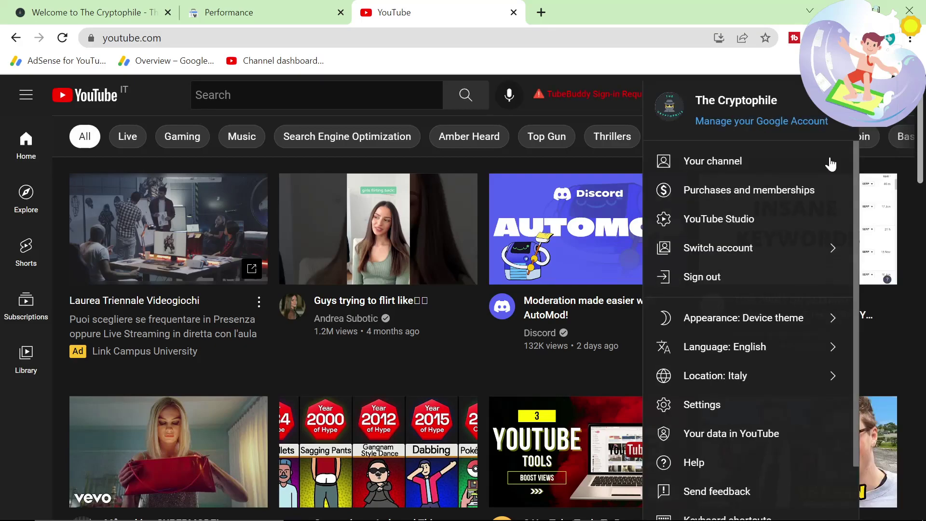
pyautogui.click(779, 219)
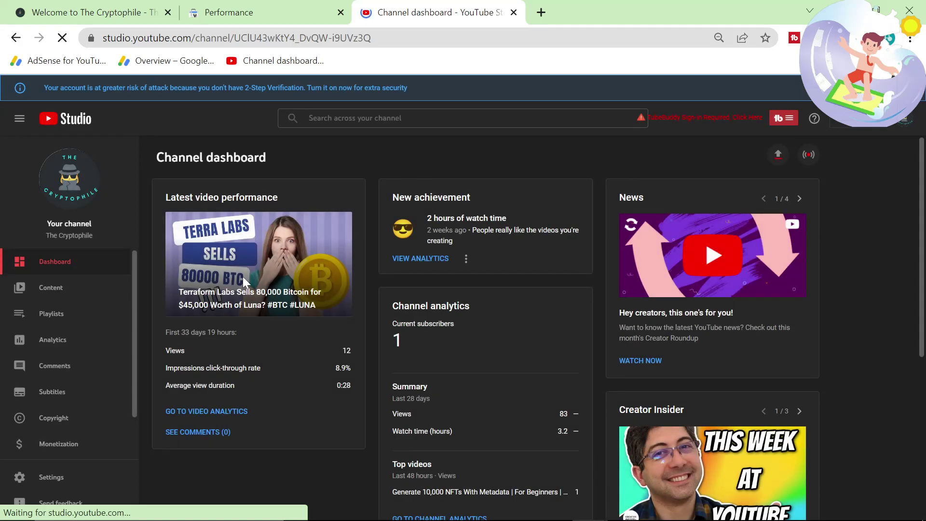
pyautogui.doubleClick(346, 351)
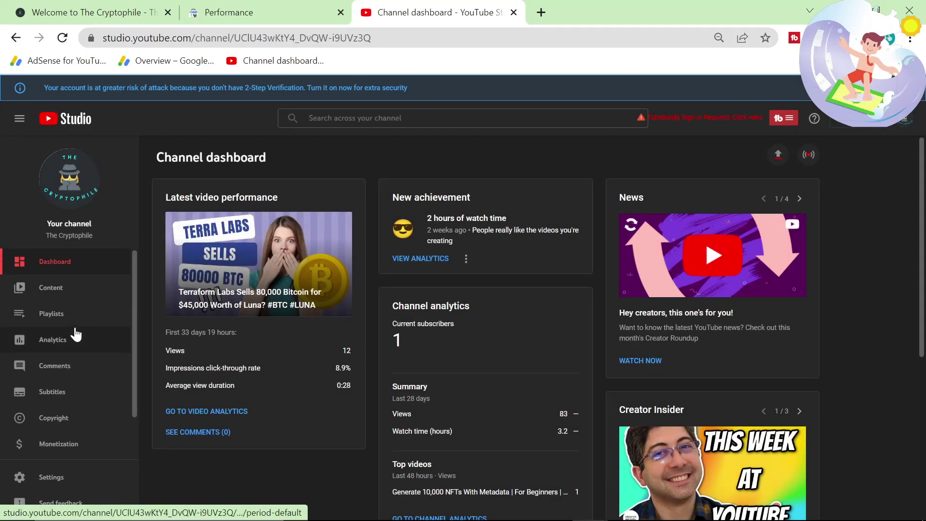
pyautogui.click(70, 351)
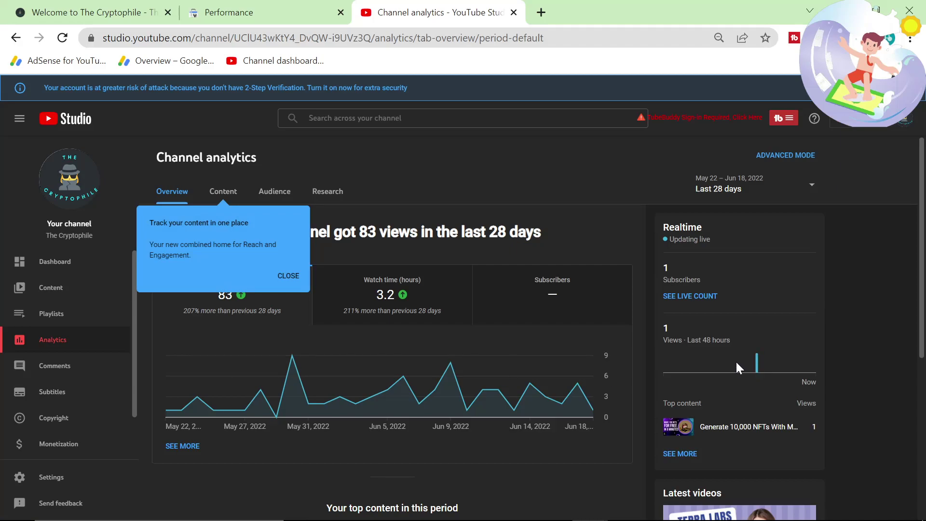
pyautogui.scroll(-2, 406, 338)
pyautogui.click(288, 244)
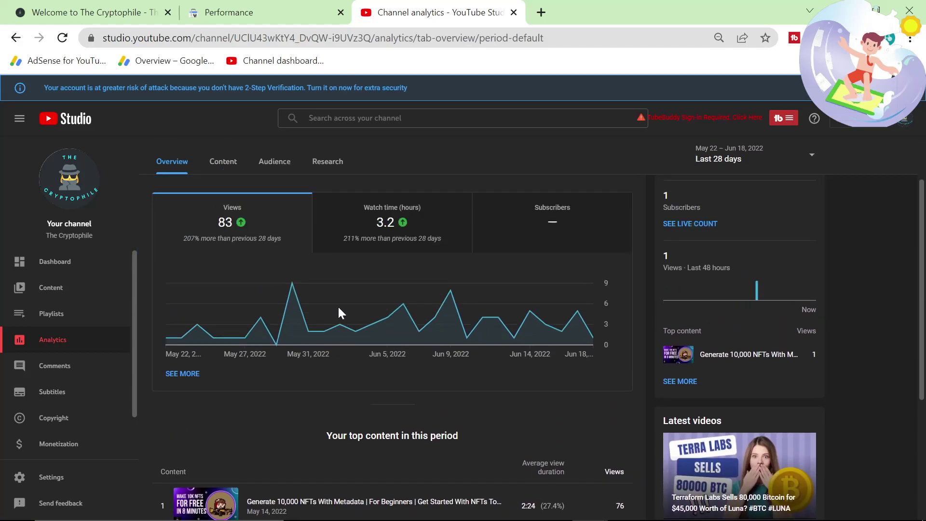
pyautogui.scroll(2, 337, 311)
pyautogui.scroll(-5, 301, 316)
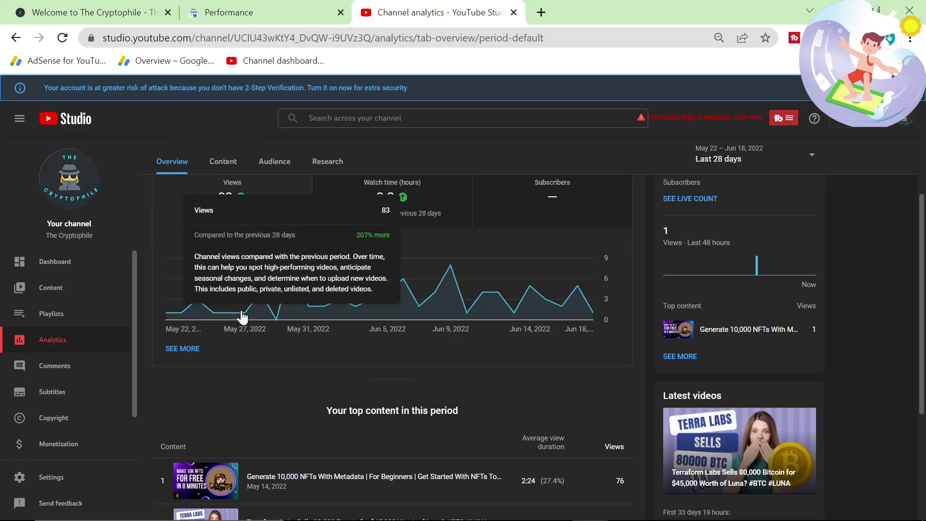
# Step: Review the Generate 10,000 NFTs video's Reach, Engagement and Audience analytics
pyautogui.click(91, 293)
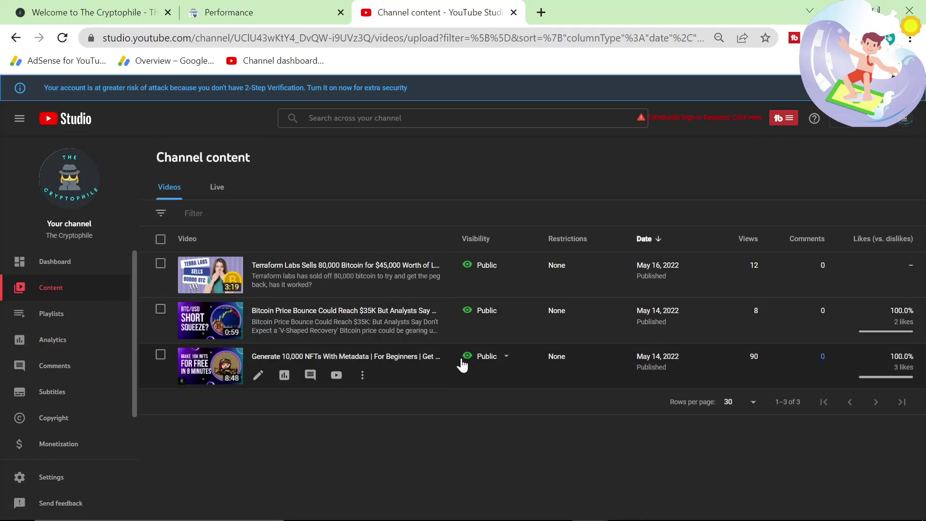
pyautogui.click(284, 374)
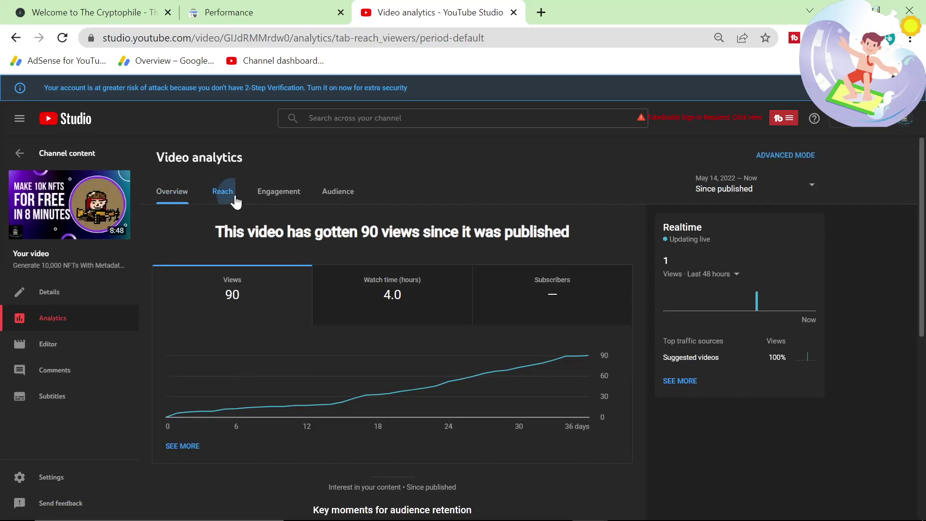
pyautogui.click(234, 198)
pyautogui.scroll(-6, 365, 329)
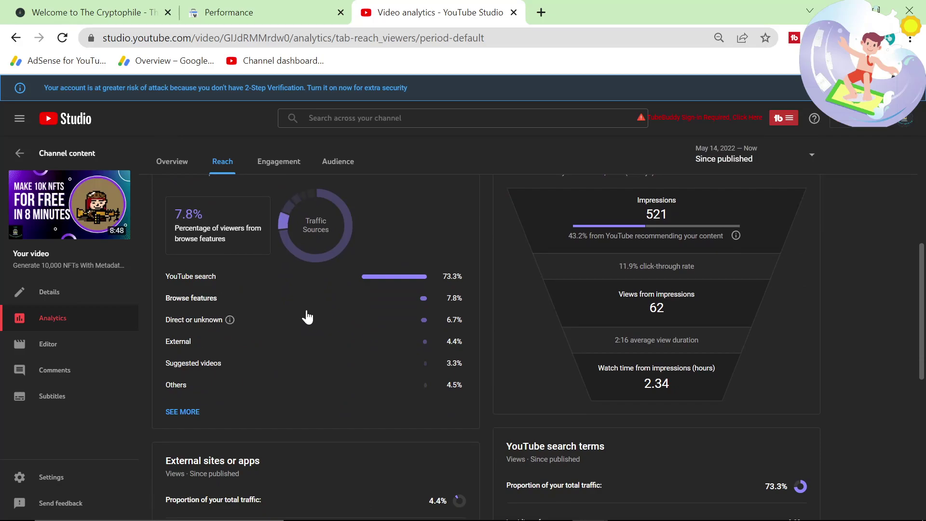
pyautogui.scroll(-3, 308, 316)
pyautogui.scroll(-2, 321, 305)
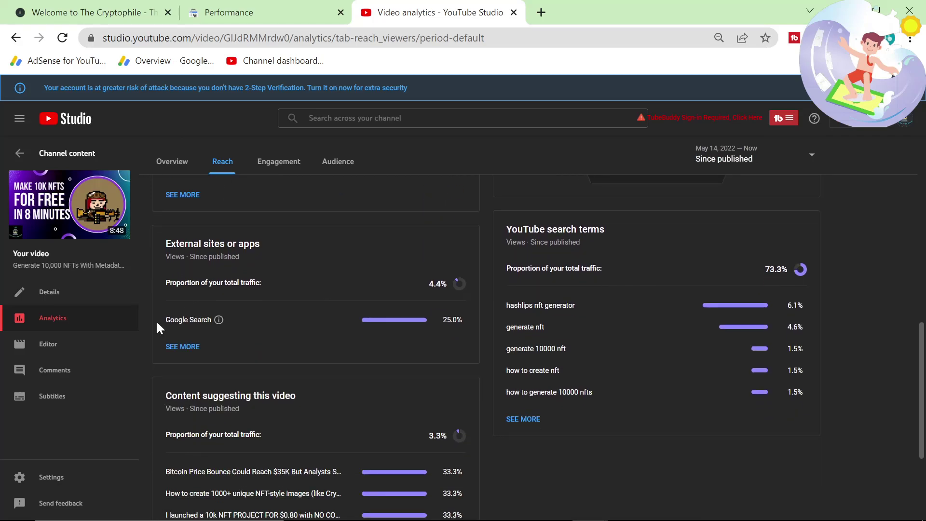
pyautogui.scroll(-1, 205, 325)
pyautogui.scroll(6, 205, 330)
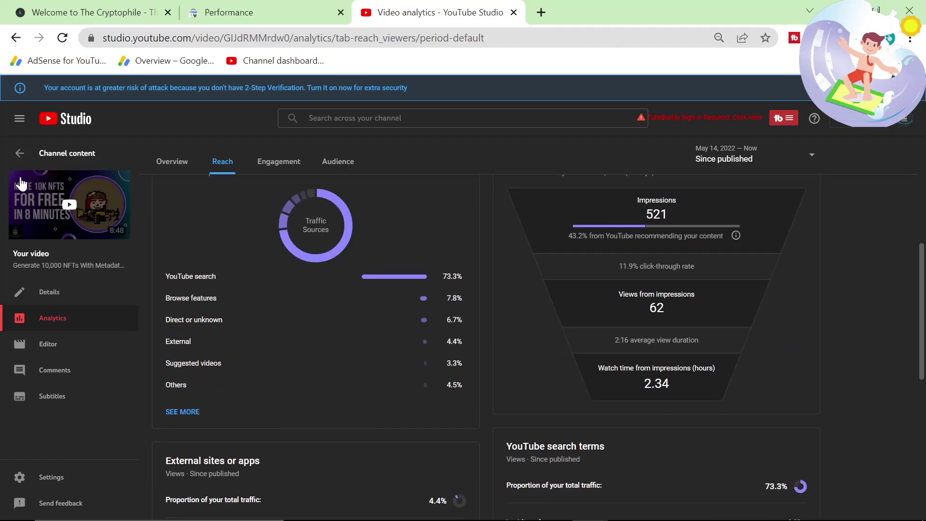
pyautogui.scroll(5, 237, 313)
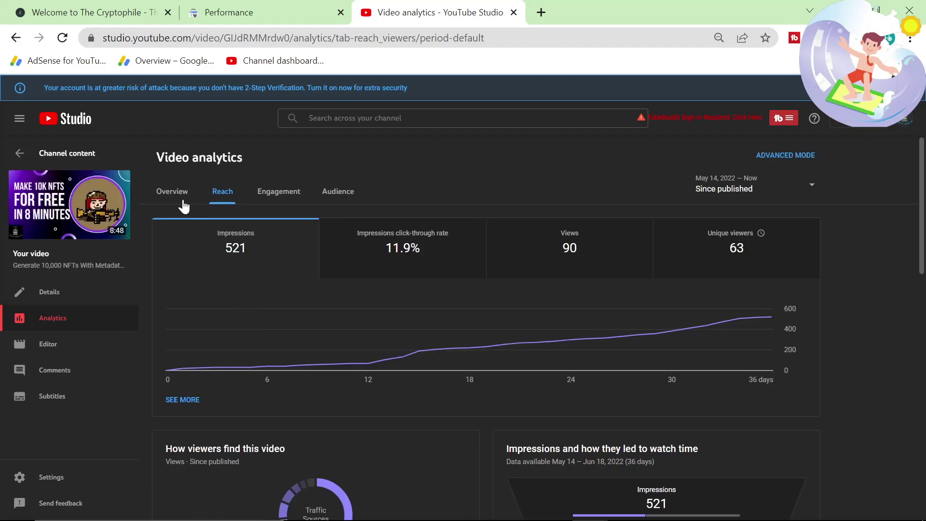
pyautogui.click(282, 195)
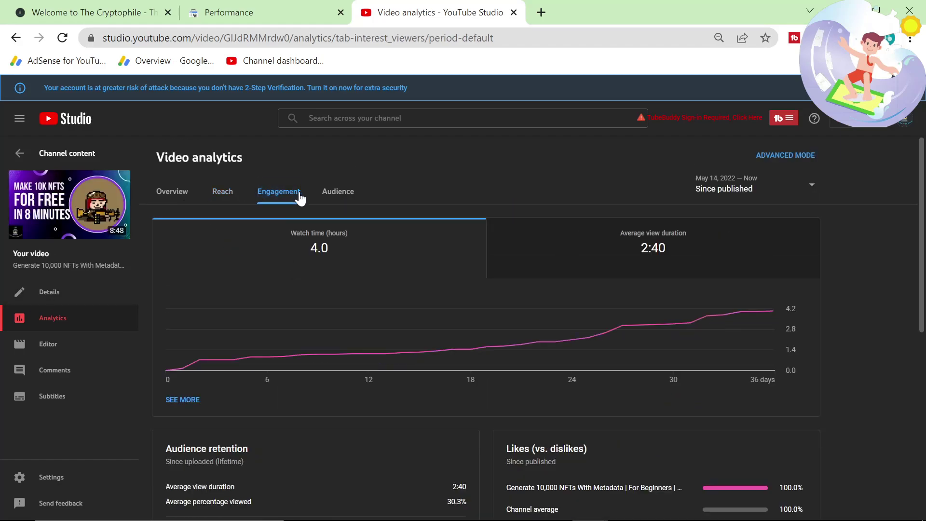
pyautogui.click(337, 201)
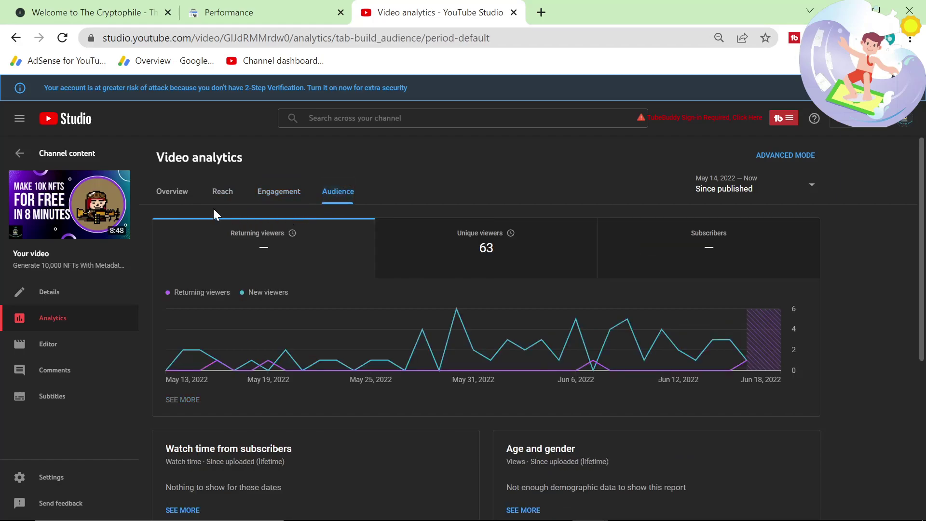
pyautogui.click(179, 198)
pyautogui.click(22, 154)
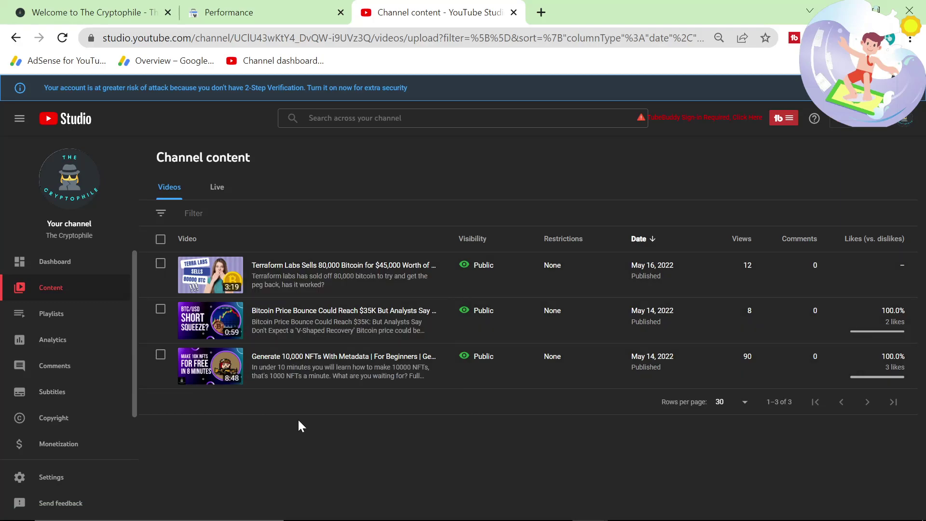
# Step: Recheck channel analytics against Search Console, then show the Content list with 12, 8 and 90 views
pyautogui.click(58, 343)
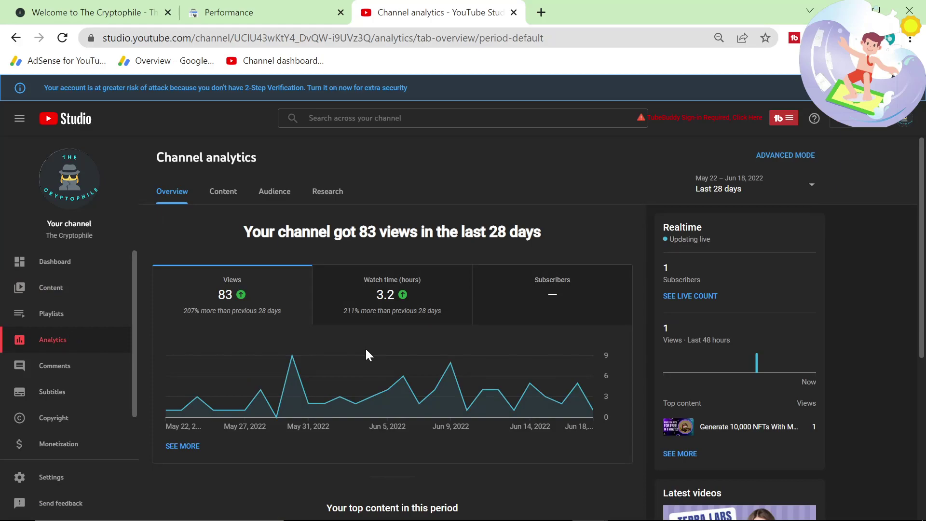
pyautogui.scroll(-5, 365, 347)
pyautogui.scroll(5, 366, 355)
pyautogui.click(314, 16)
pyautogui.scroll(2, 461, 368)
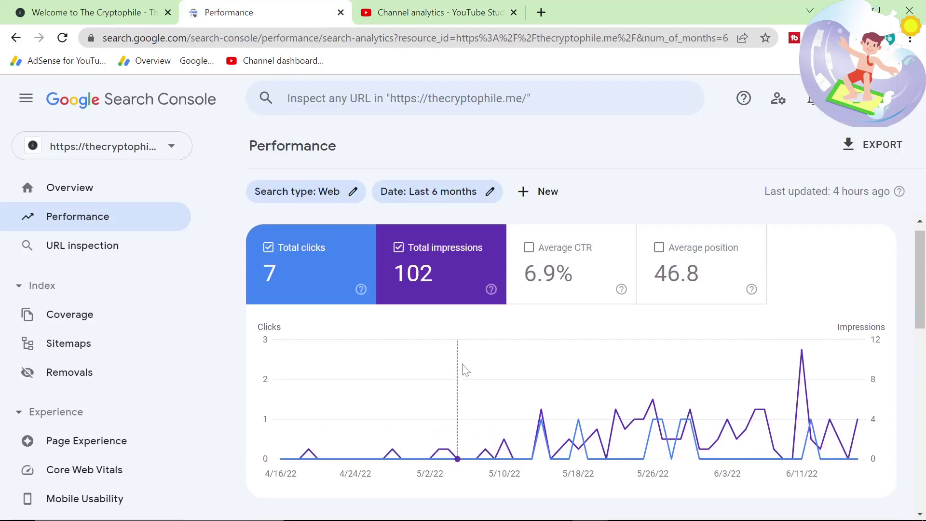
pyautogui.click(436, 12)
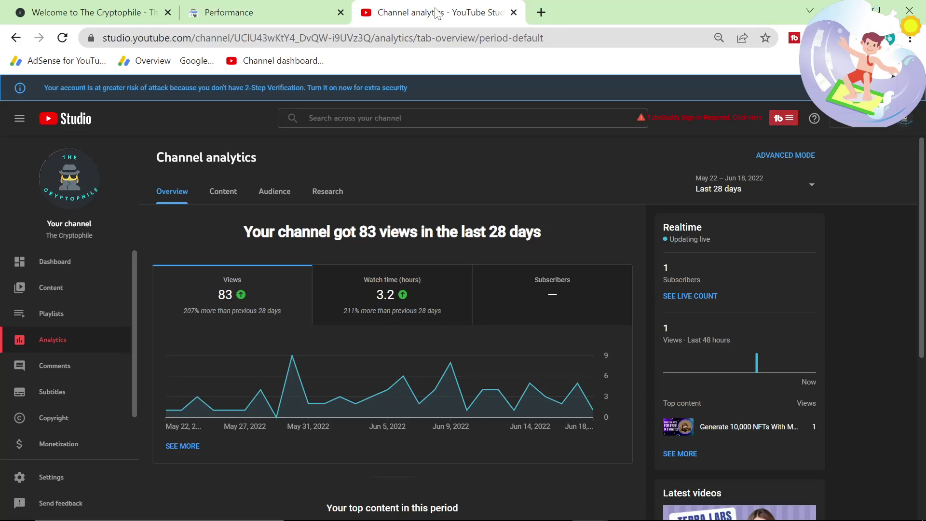
pyautogui.click(79, 291)
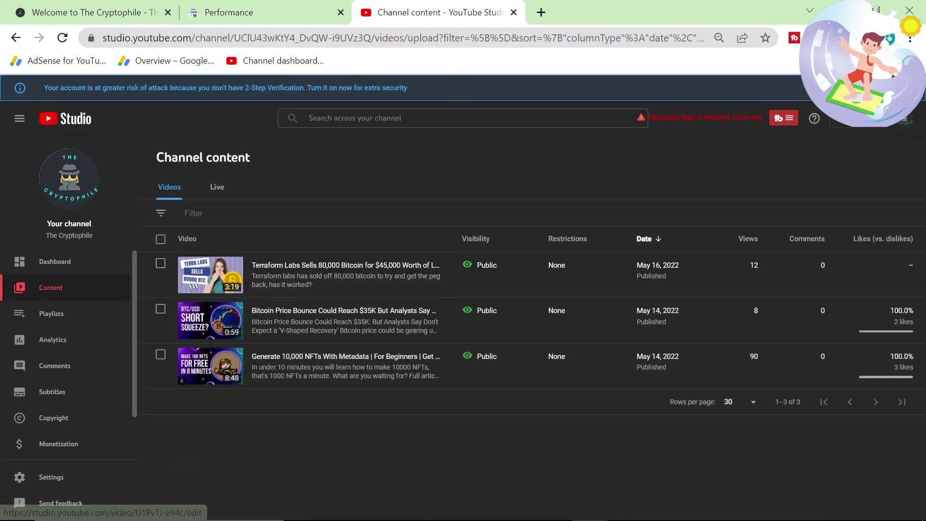
# Step: Reach Google Analytics in a new tab by searching 'analytics', then return to the Channel content tab
pyautogui.click(541, 12)
pyautogui.write('ana')
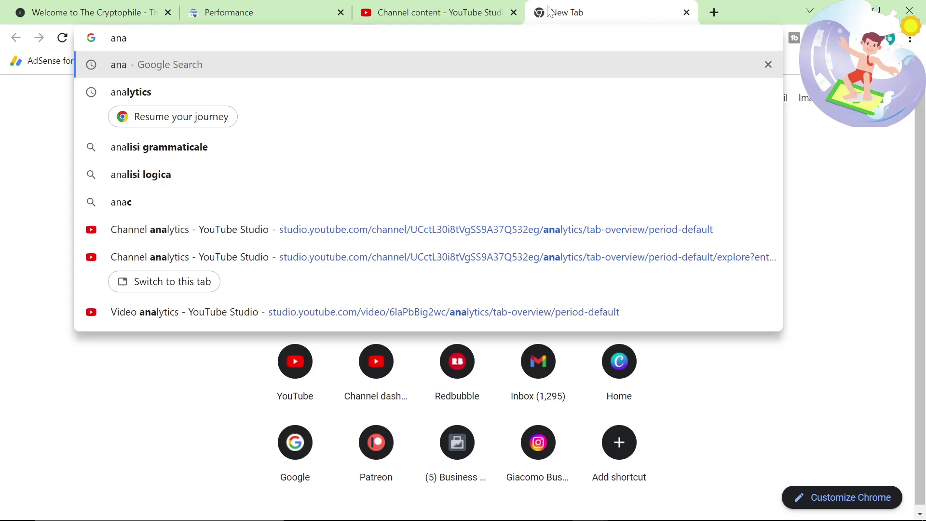
pyautogui.write('lytics')
pyautogui.press('Return')
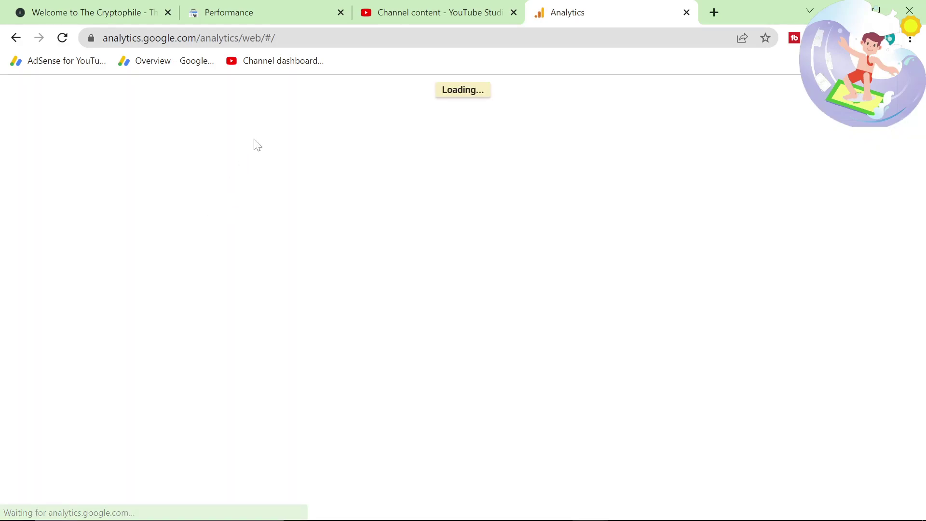
pyautogui.hotkey('ctrl', 'shift', 'Tab')
pyautogui.moveTo(307, 377)
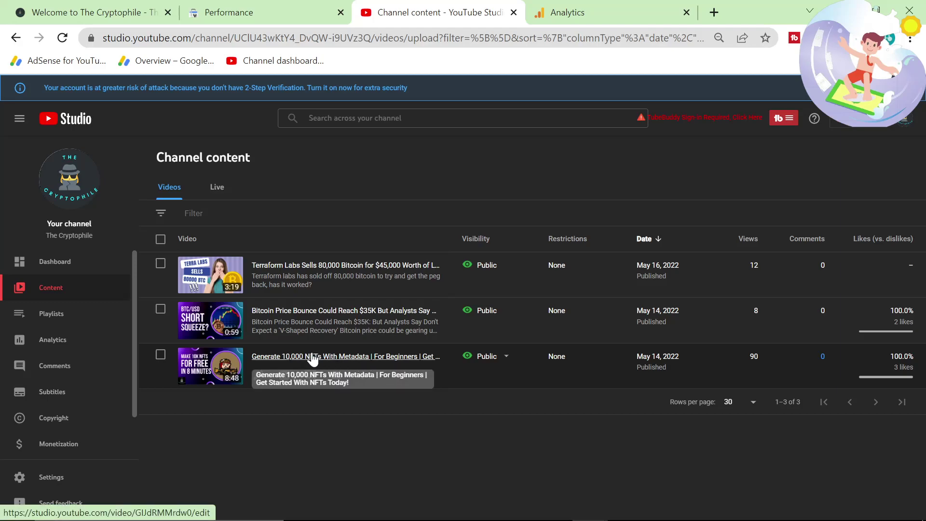
# Step: Open the home report for the cryptophile property under the thecryptophile Analytics account
pyautogui.click(641, 7)
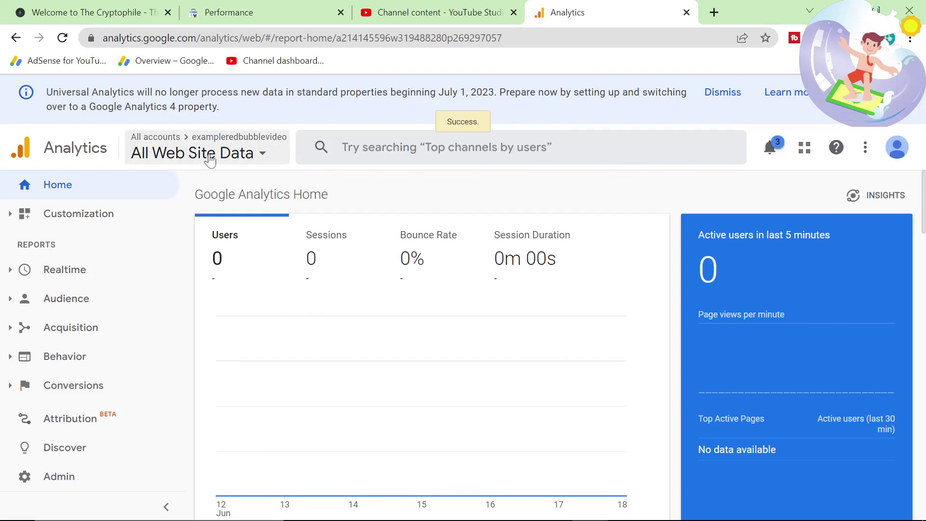
pyautogui.click(133, 289)
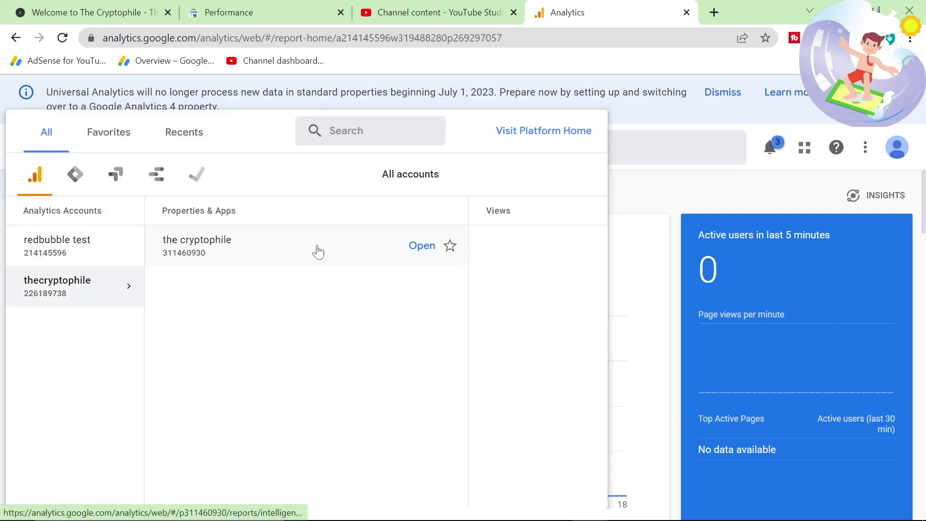
pyautogui.click(391, 248)
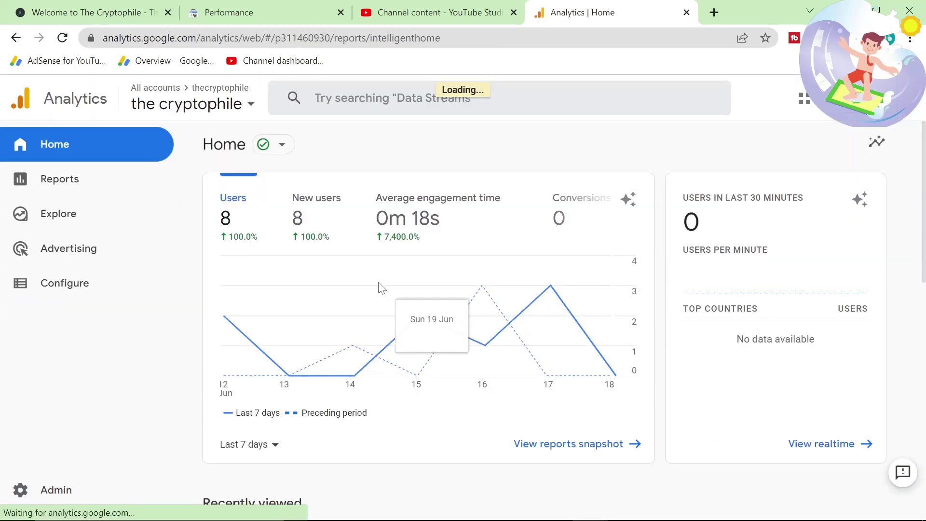
pyautogui.scroll(-6, 563, 299)
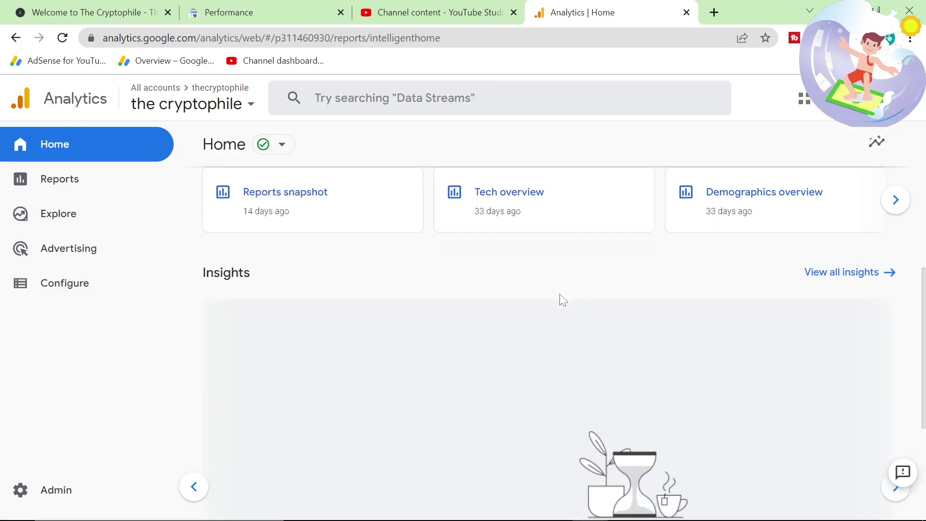
pyautogui.scroll(3, 563, 300)
pyautogui.scroll(-7, 559, 300)
pyautogui.scroll(14, 559, 300)
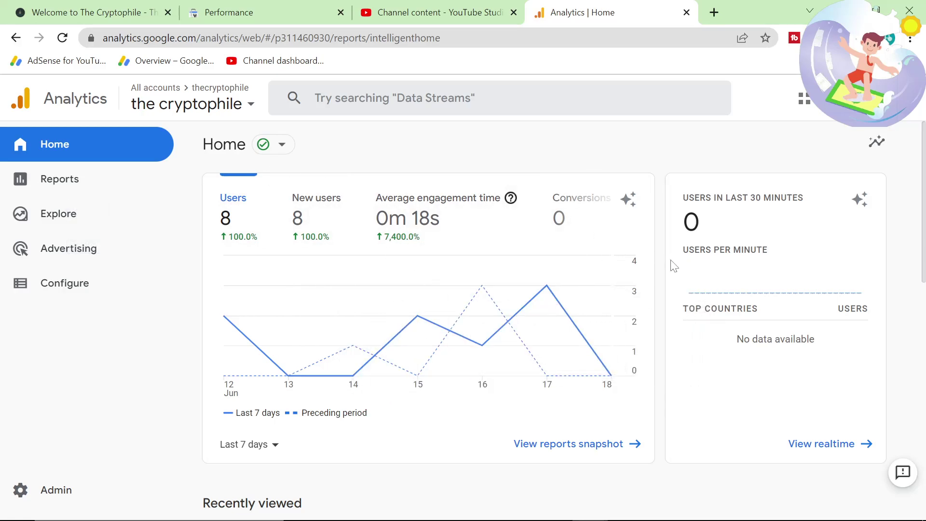
pyautogui.scroll(-4, 473, 351)
pyautogui.scroll(1, 265, 341)
# Step: Change the date range to Last 28 days, then Last 90 days, showing 138 users
pyautogui.click(247, 304)
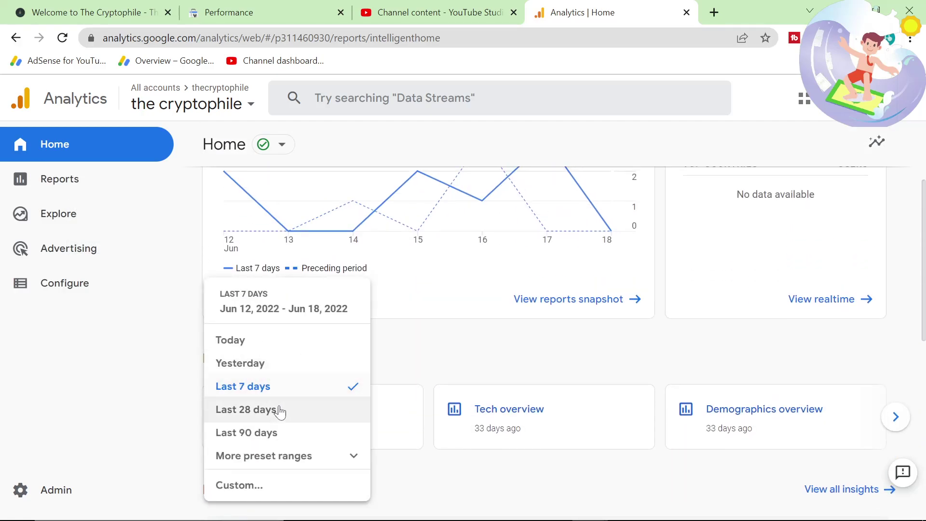
pyautogui.click(322, 407)
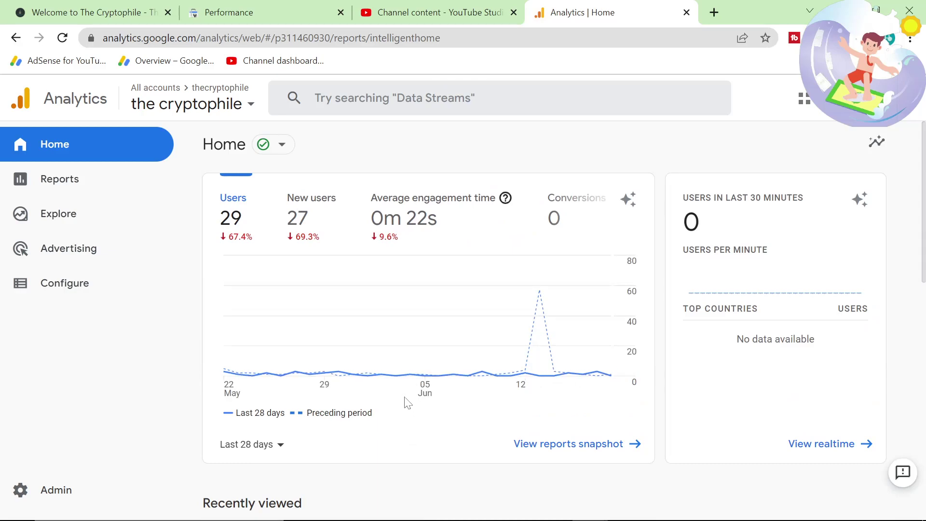
pyautogui.moveTo(480, 375)
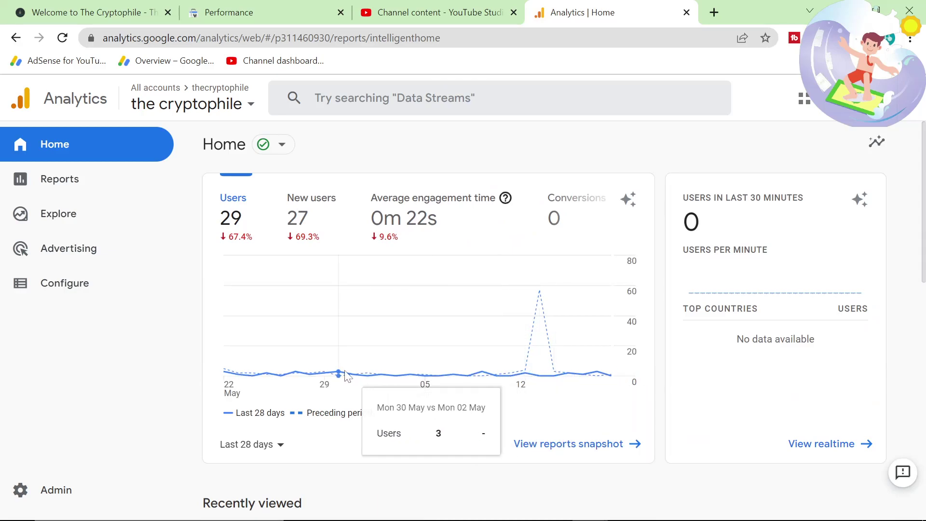
pyautogui.click(256, 446)
pyautogui.click(258, 445)
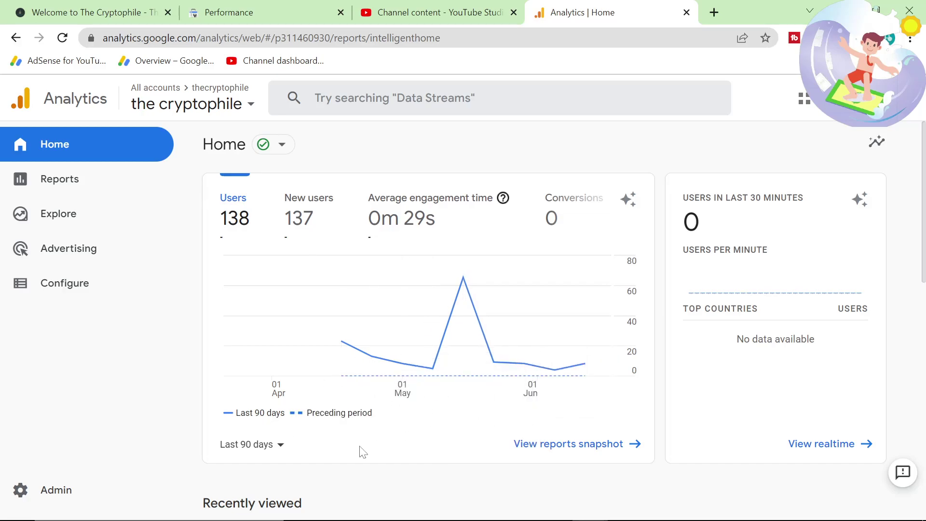
pyautogui.scroll(-9, 369, 390)
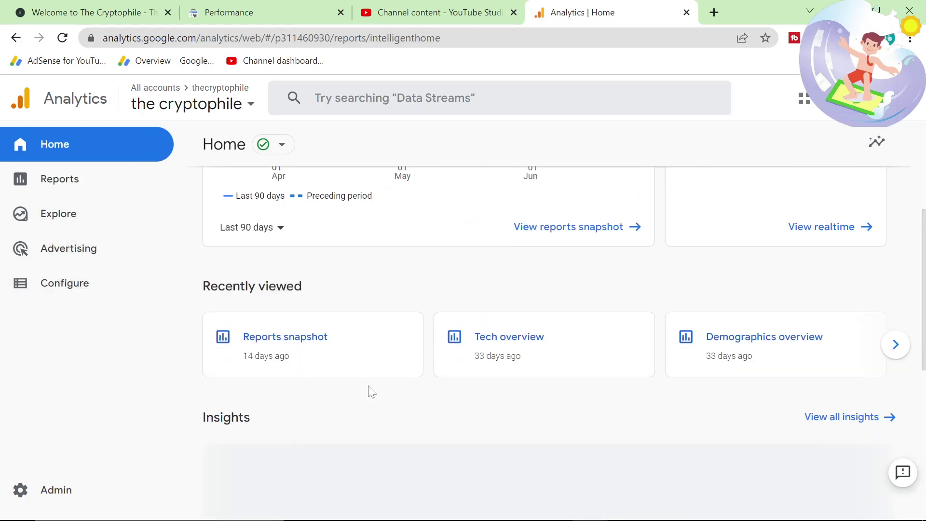
pyautogui.scroll(-3, 368, 386)
pyautogui.scroll(13, 368, 387)
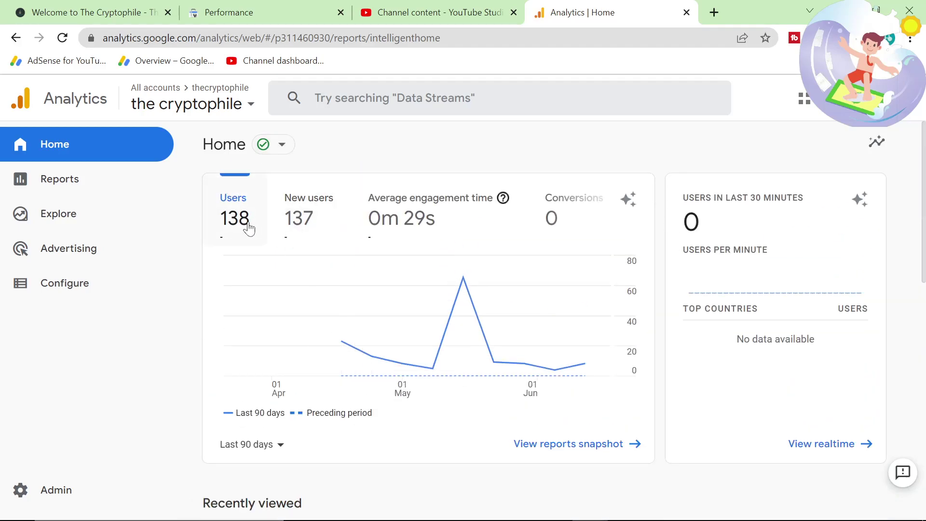
pyautogui.click(383, 11)
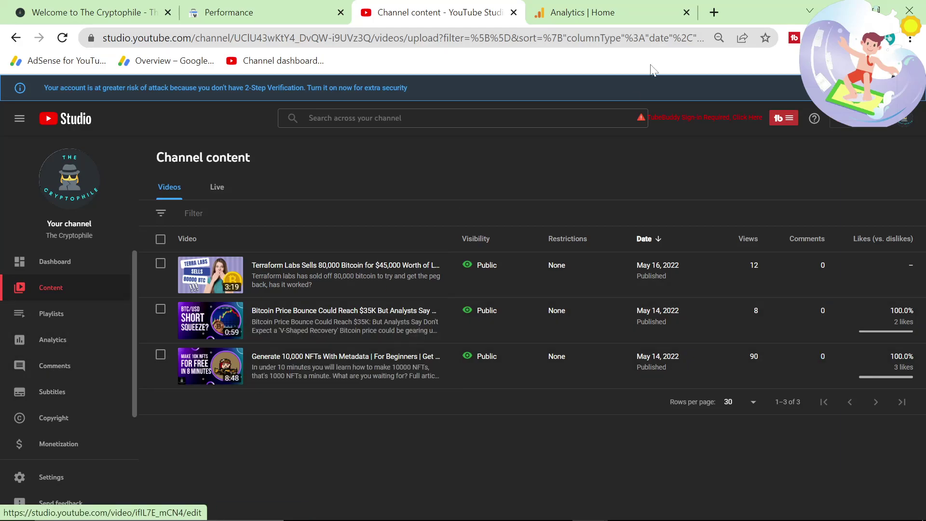
pyautogui.click(582, 12)
pyautogui.scroll(-3, 396, 359)
pyautogui.scroll(-6, 395, 359)
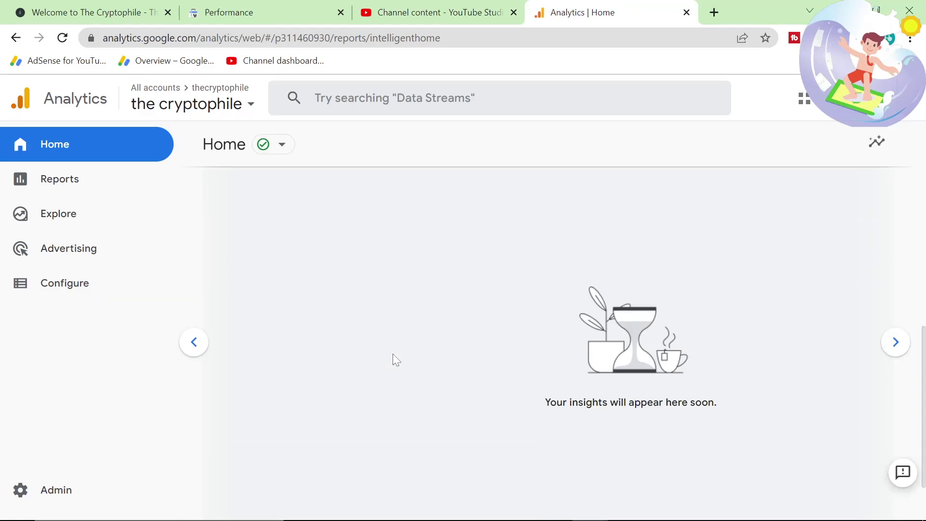
# Step: Scroll through the posts on the live Cryptophile website's homepage
pyautogui.click(117, 7)
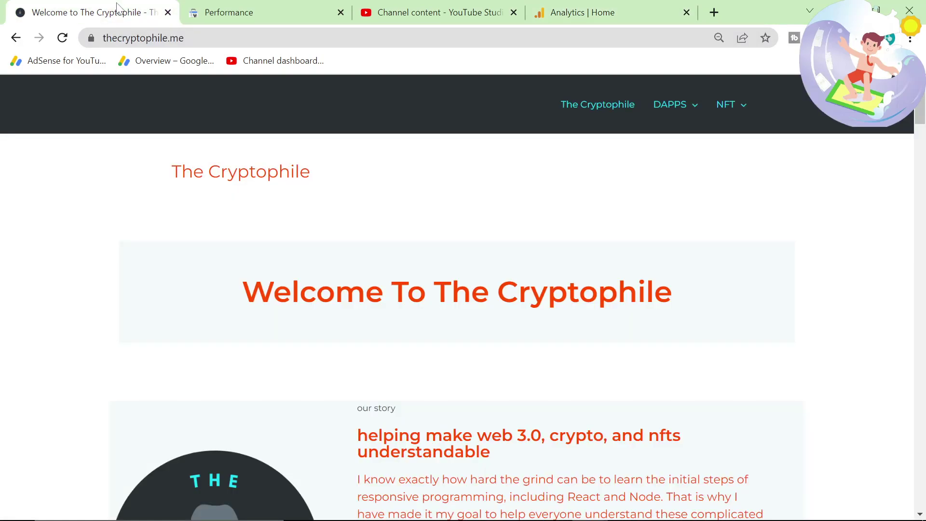
pyautogui.scroll(-20, 305, 395)
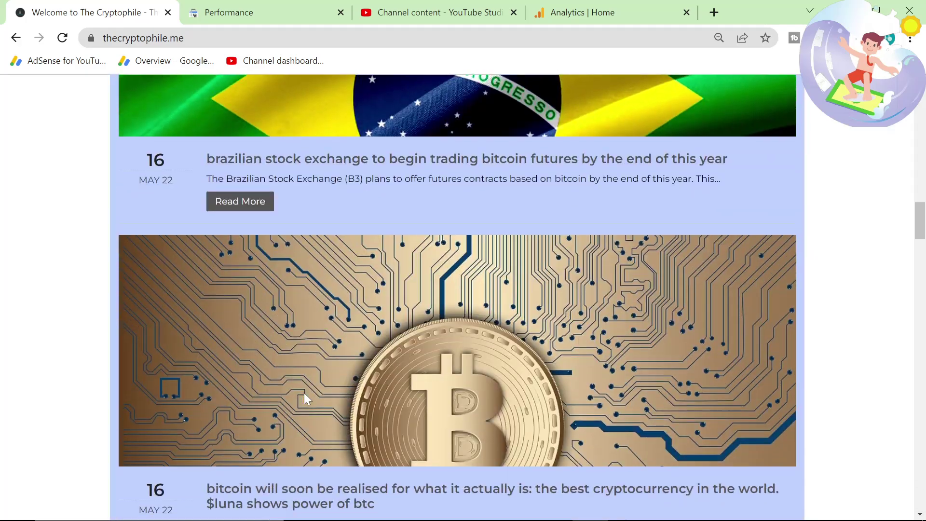
pyautogui.scroll(-20, 304, 395)
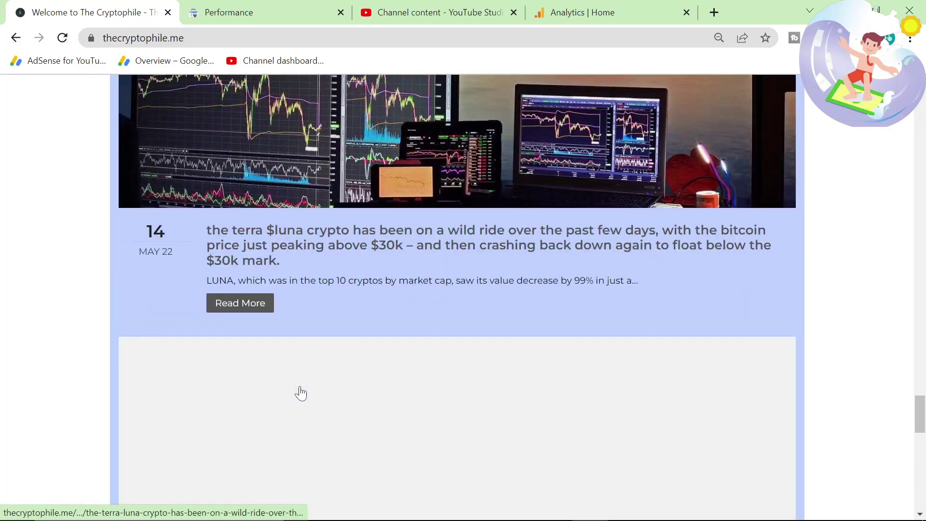
pyautogui.scroll(-12, 303, 392)
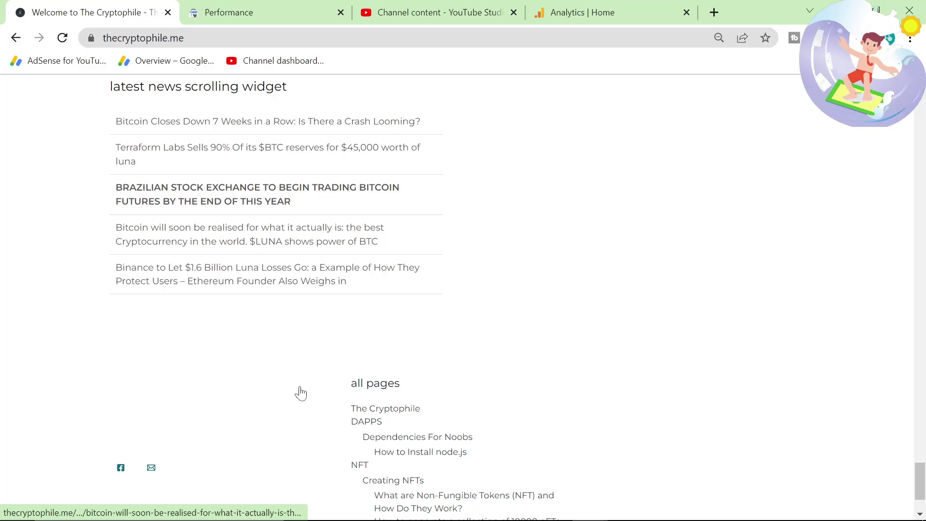
pyautogui.scroll(-1, 303, 392)
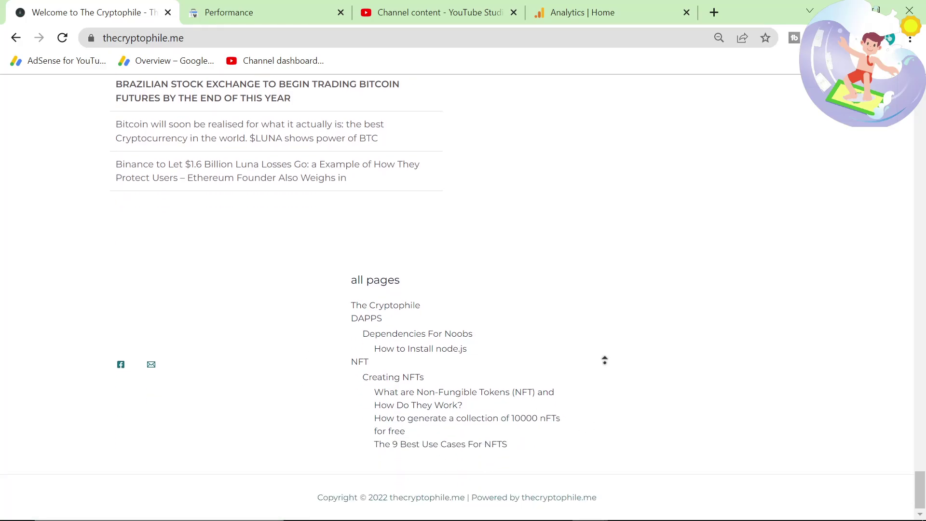
pyautogui.scroll(20, 604, 360)
# Step: Drag the YouTube Studio tab left beside the site, then return to the channel video list
pyautogui.moveTo(394, 6); pyautogui.dragTo(231, 7)
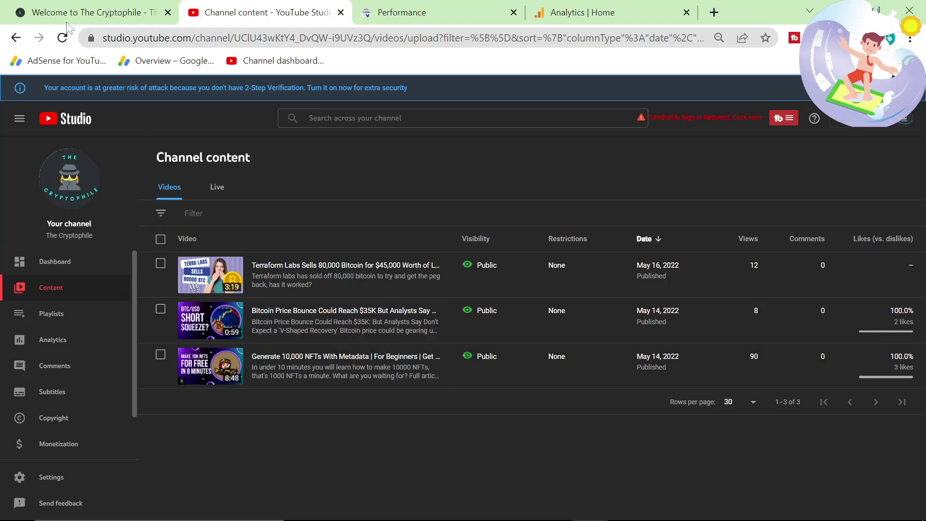
pyautogui.hotkey('ctrl', '1')
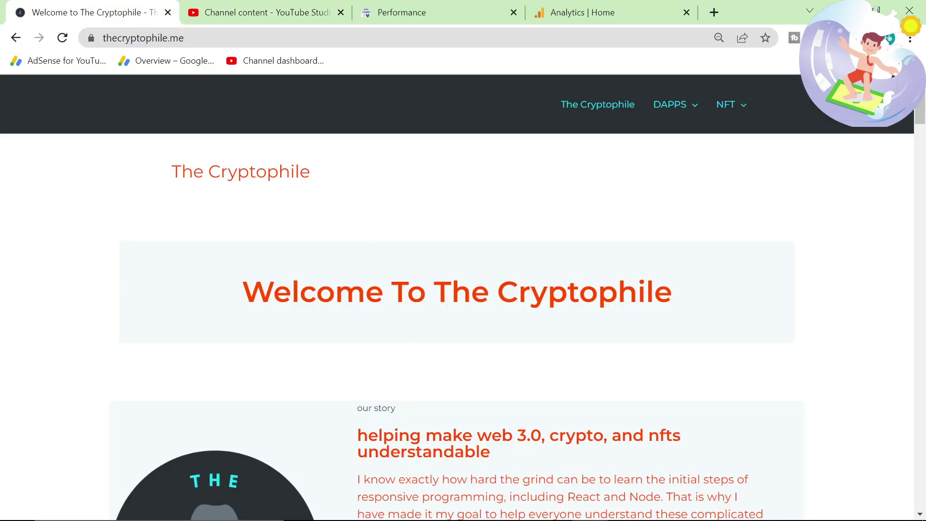
pyautogui.scroll(-3, 363, 241)
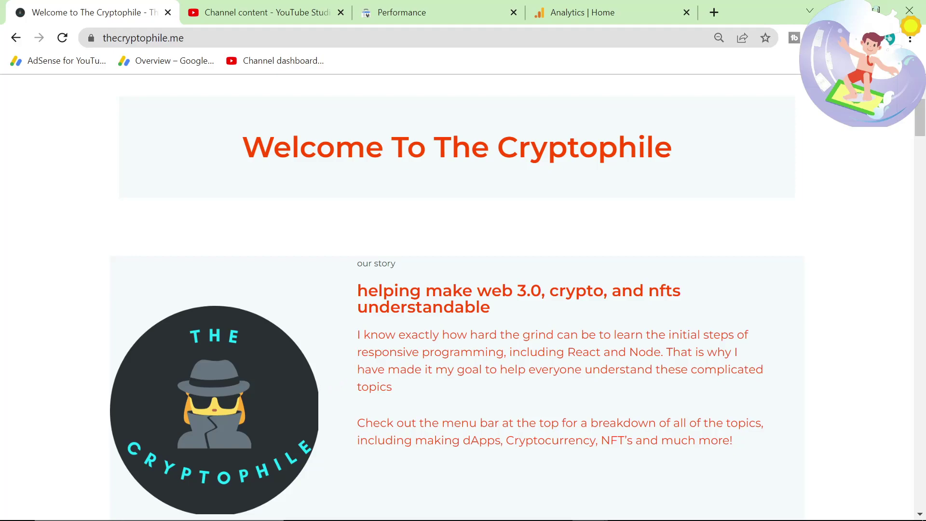
pyautogui.click(295, 16)
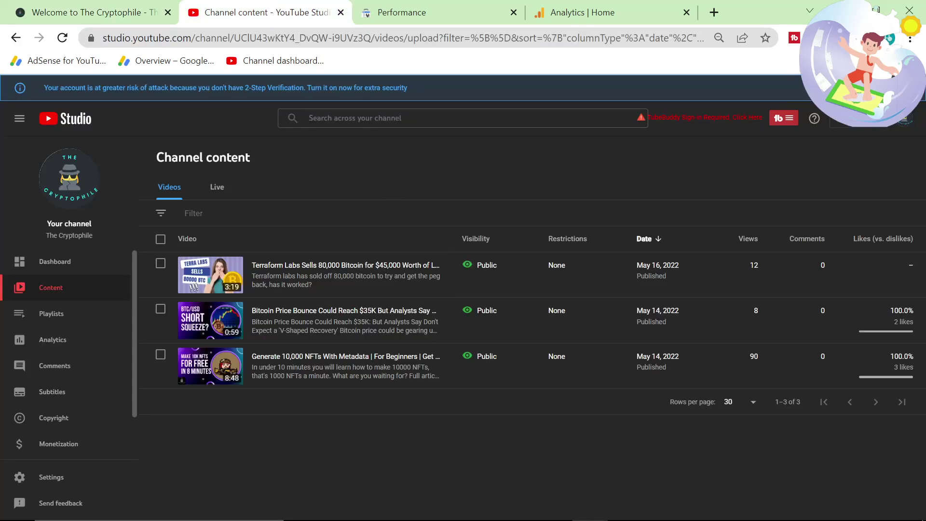
# Step: Go through the Analytics Content, Audience, Research and Overview tabs, ending on the Channel dashboard (12 and 83 views)
pyautogui.click(53, 339)
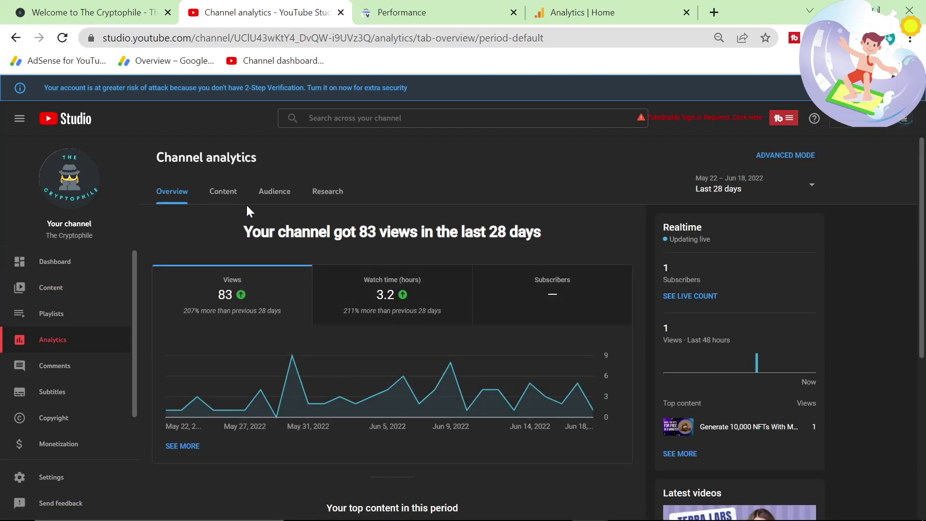
pyautogui.click(222, 189)
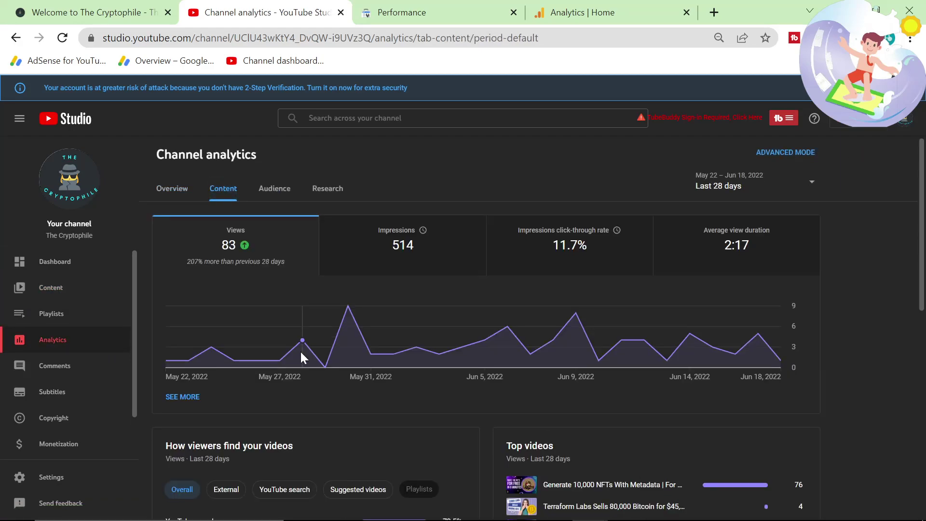
pyautogui.scroll(-5, 269, 331)
pyautogui.scroll(5, 223, 310)
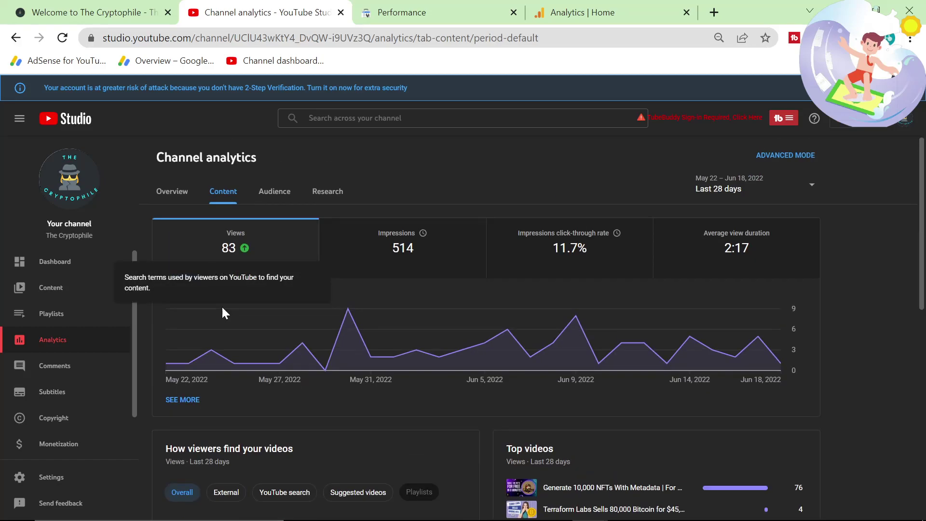
pyautogui.click(270, 194)
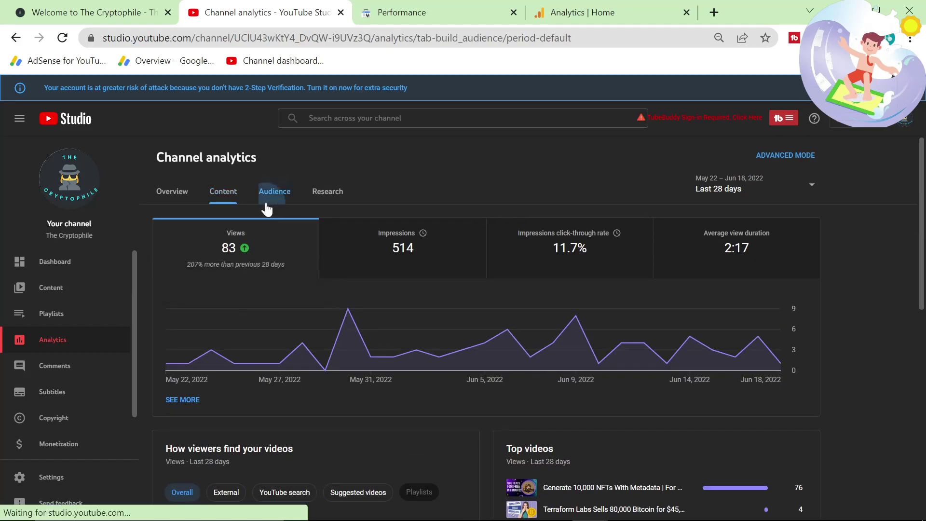
pyautogui.click(324, 195)
pyautogui.click(175, 194)
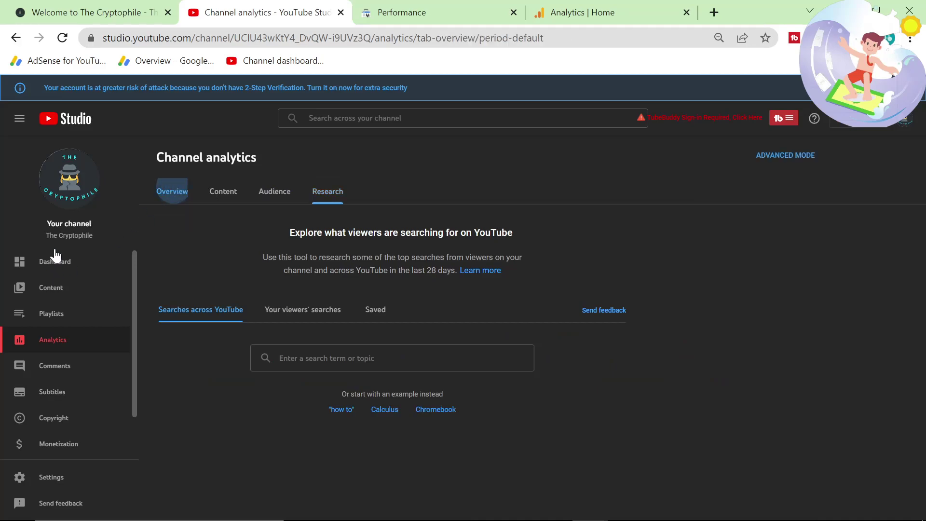
pyautogui.click(53, 263)
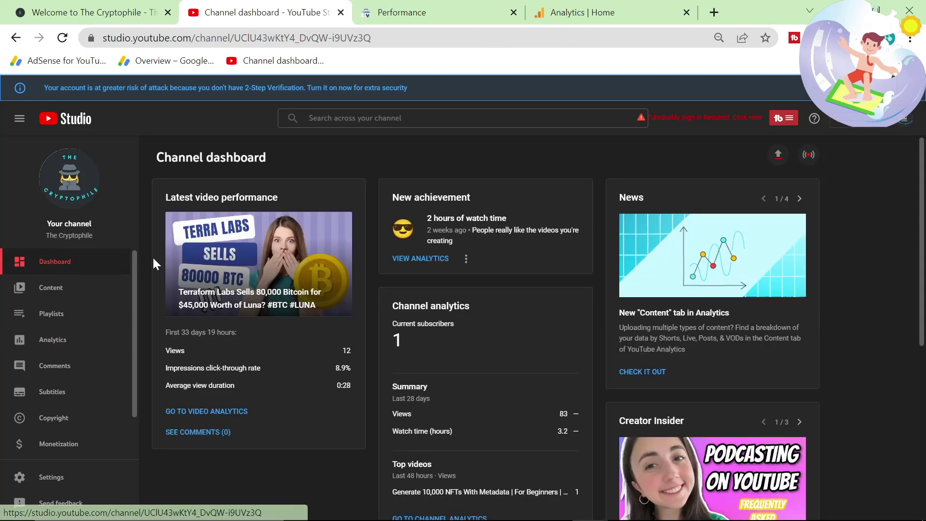